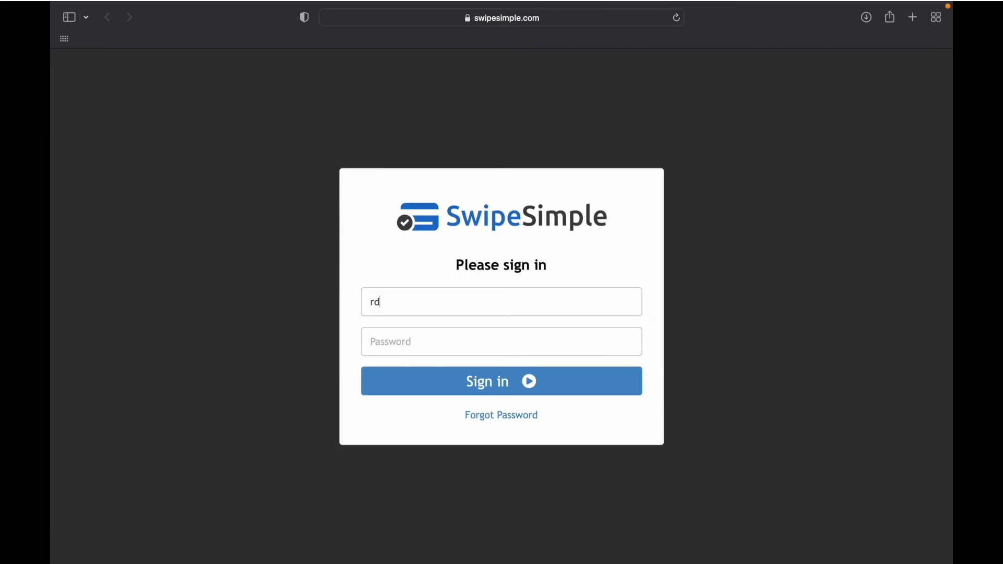
# Step: Sign in with the account e-mail and password, then download the Item Catalog import template
pyautogui.write('•••••••••')
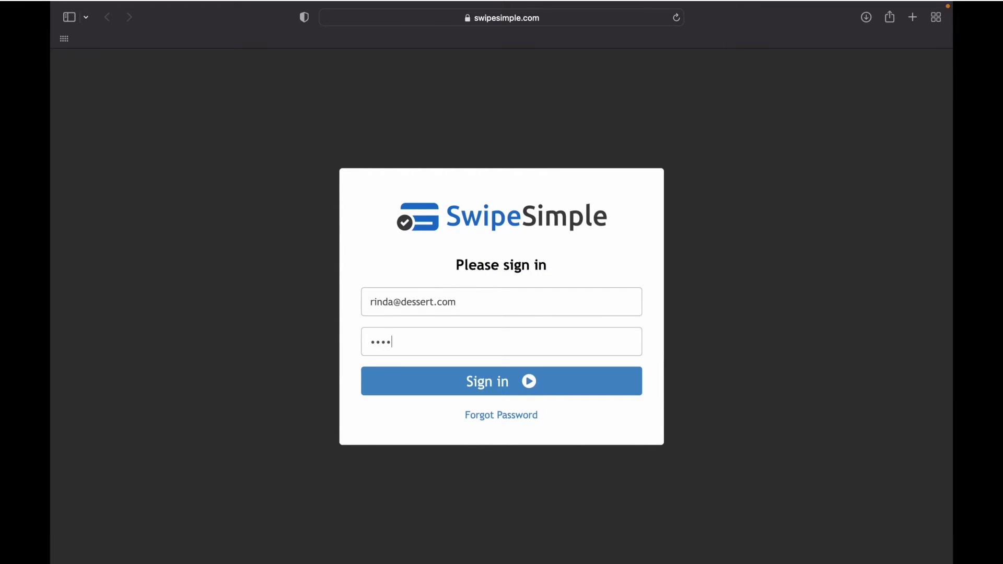
pyautogui.press('Return')
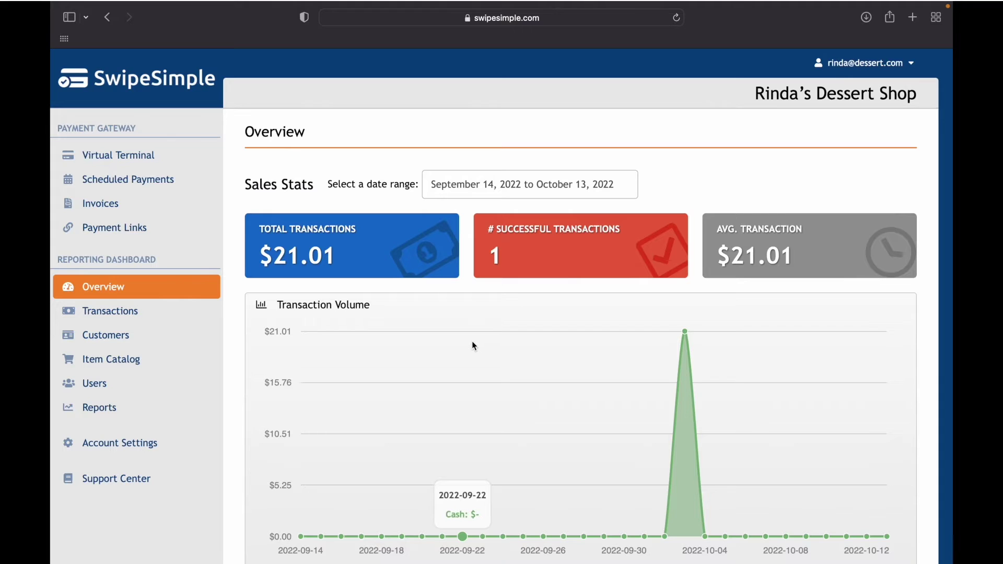
pyautogui.click(99, 367)
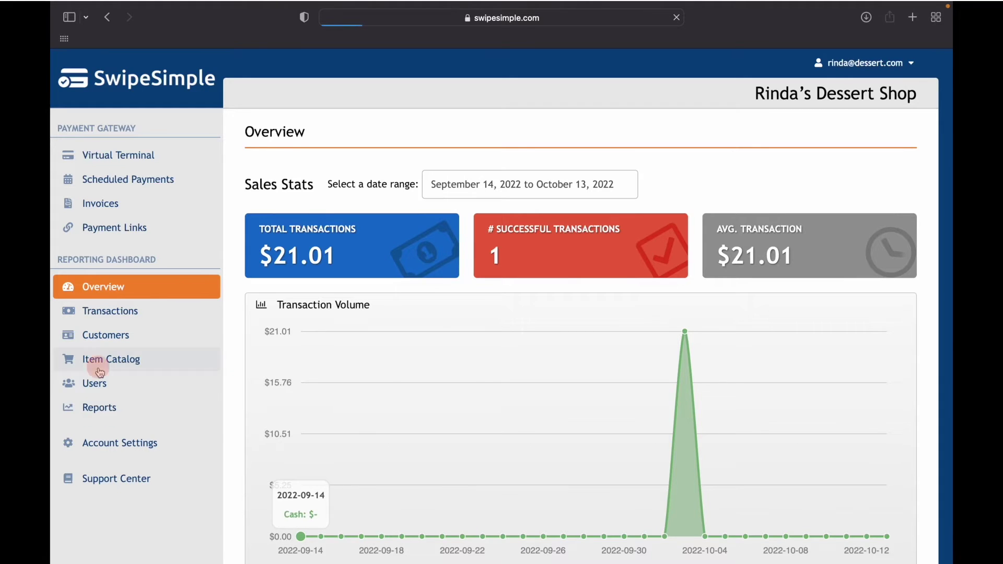
pyautogui.click(376, 188)
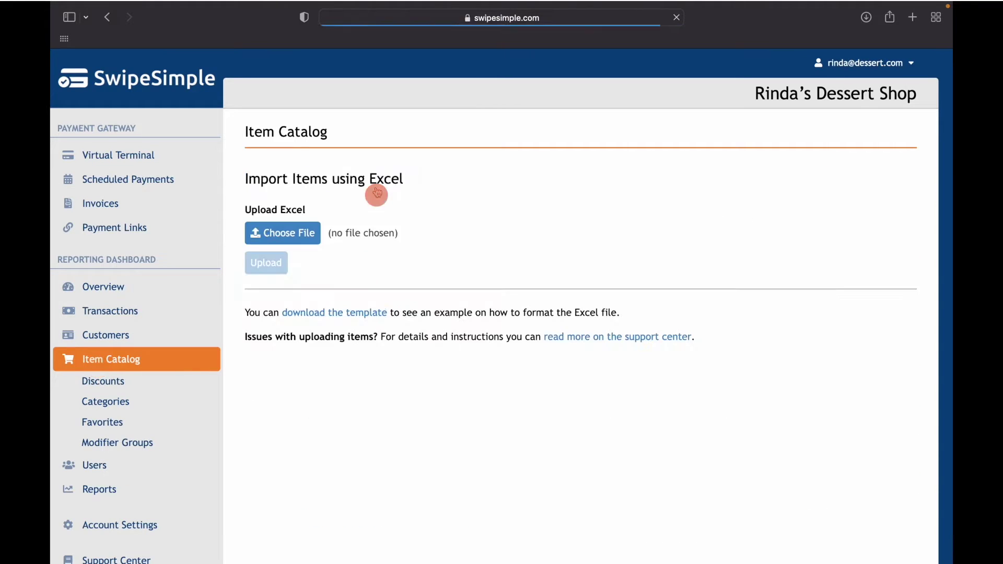
pyautogui.click(347, 313)
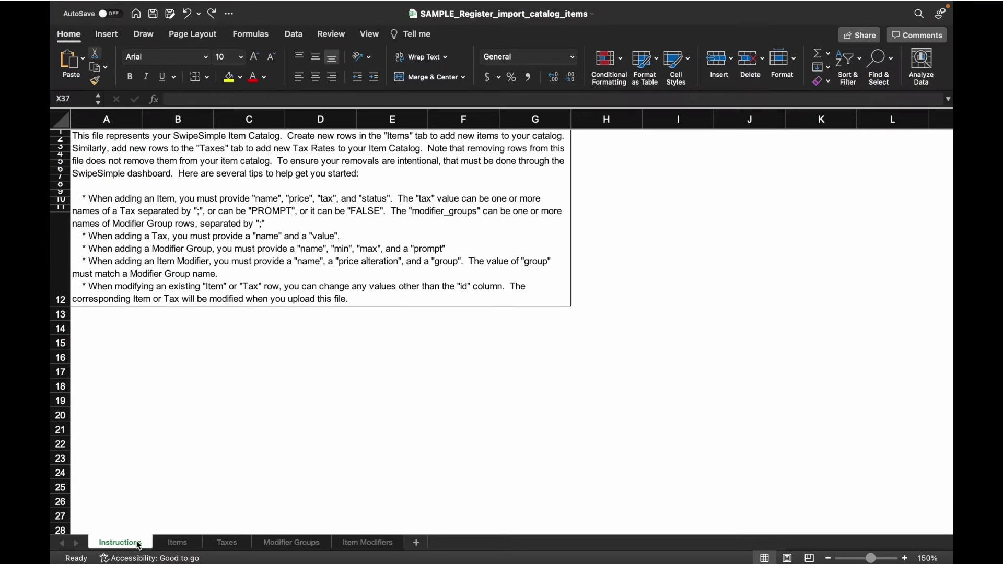
pyautogui.click(175, 544)
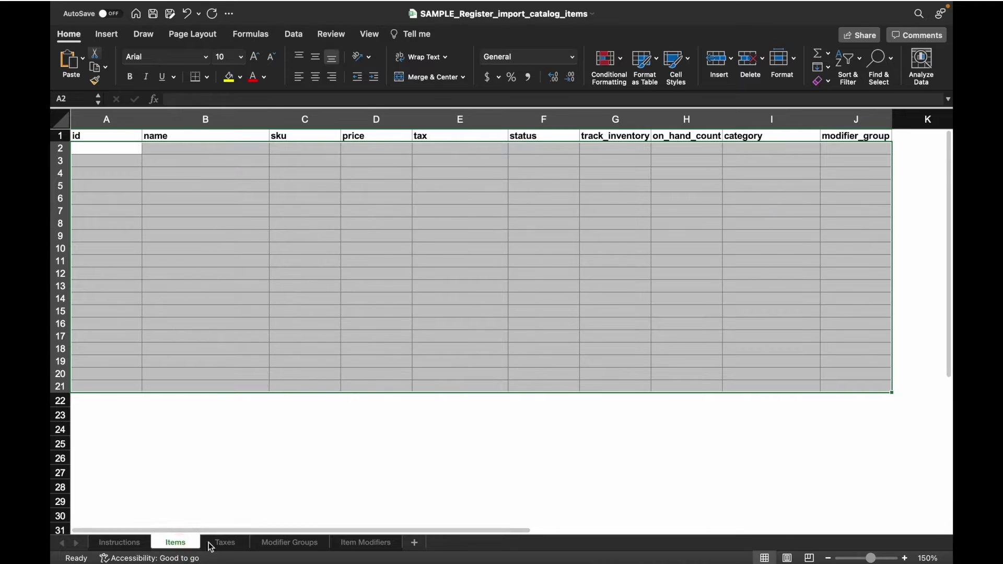
pyautogui.click(226, 544)
pyautogui.click(270, 543)
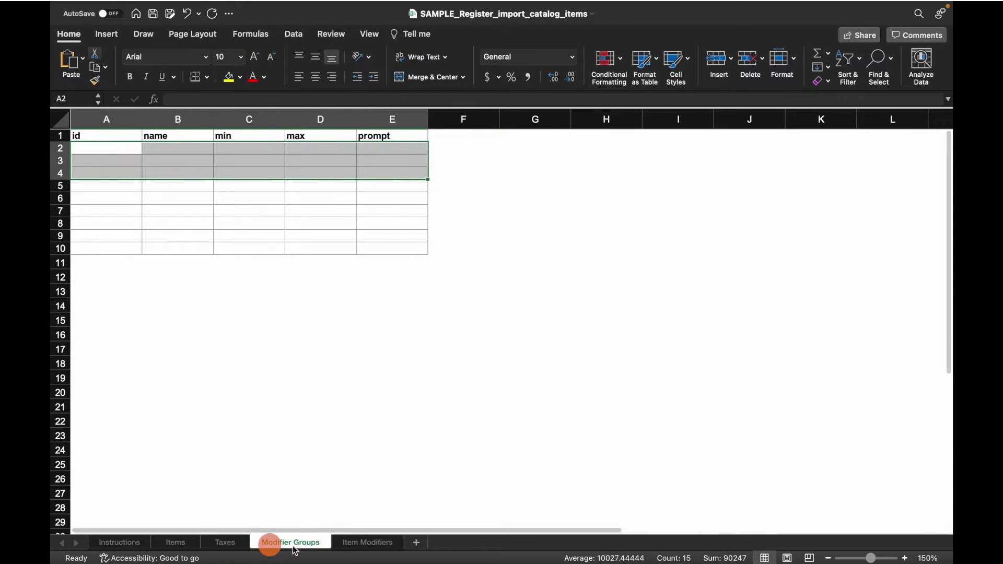
pyautogui.click(360, 543)
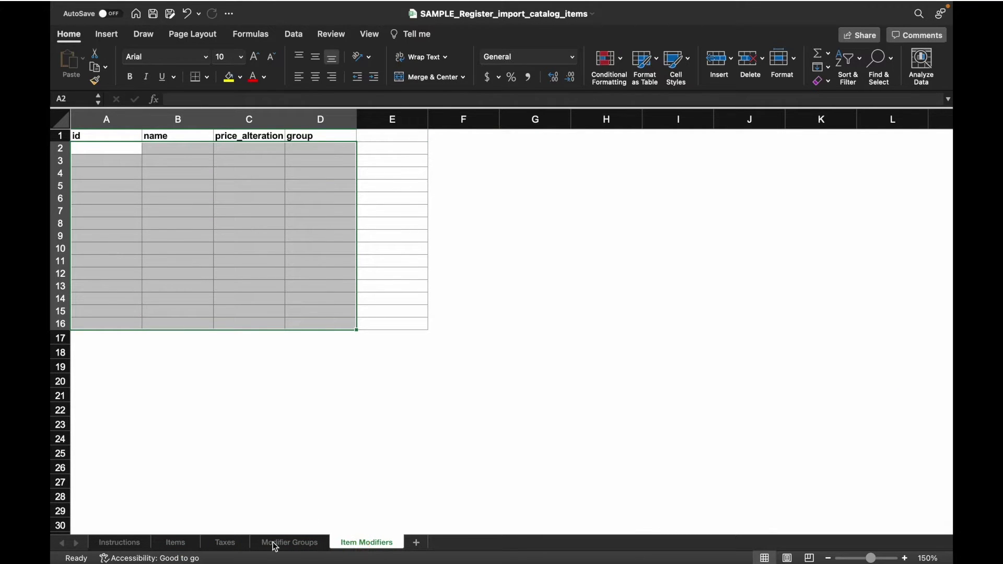
pyautogui.click(132, 543)
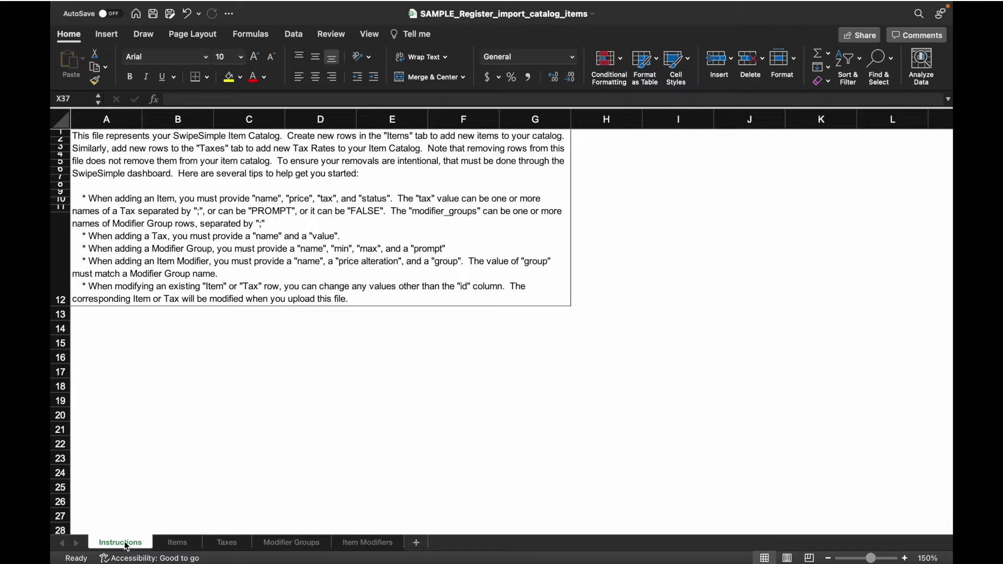
pyautogui.click(177, 542)
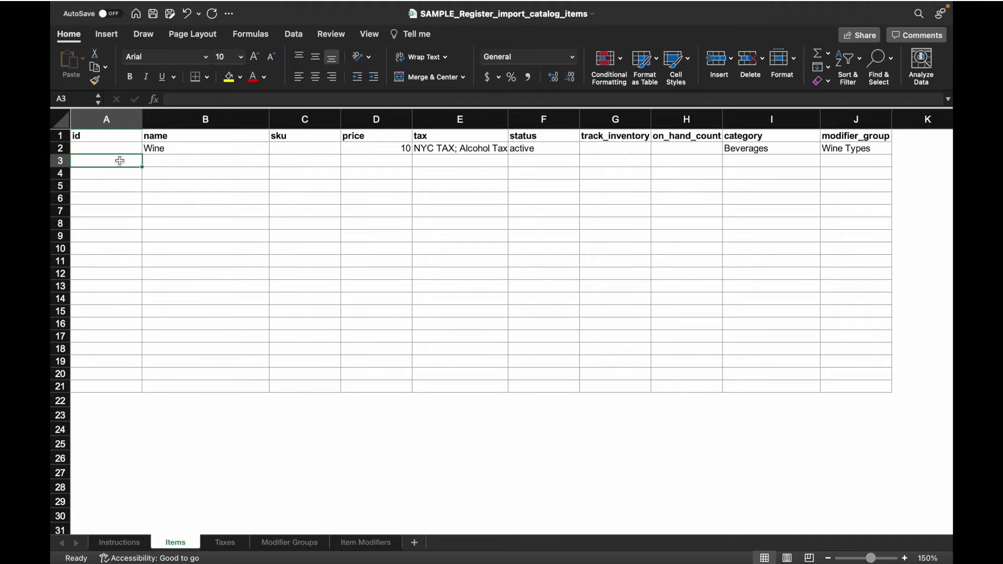
# Step: Paste the T-Shirt item into row 3 and change its tax in E3 to PROMPT
pyautogui.write('T-Shirt\t\t15\tNYC TAX; Alcohol Tax\tactive\tTRUE\t200\tClothes\tClothing Size; T-Shirt Color')
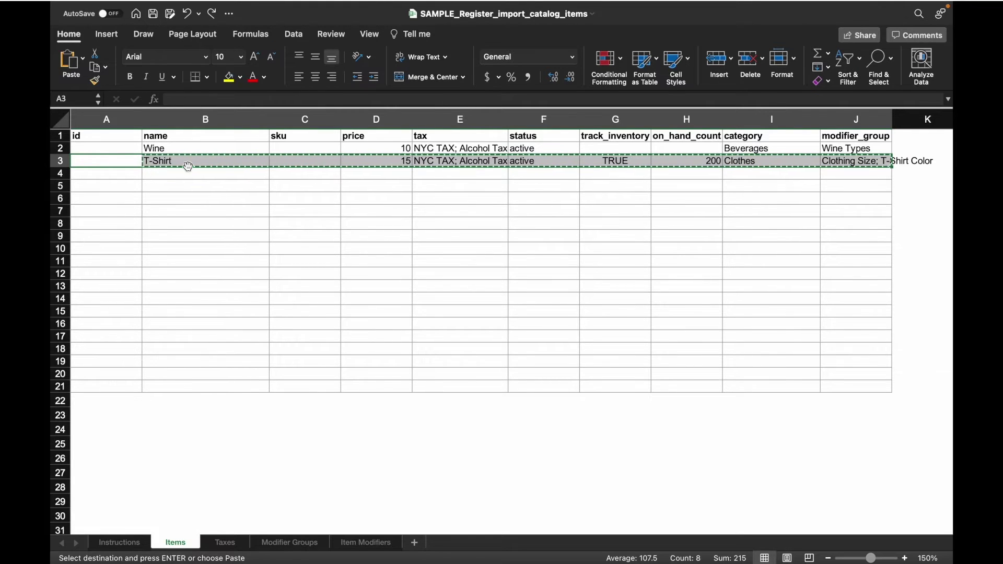
pyautogui.click(465, 163)
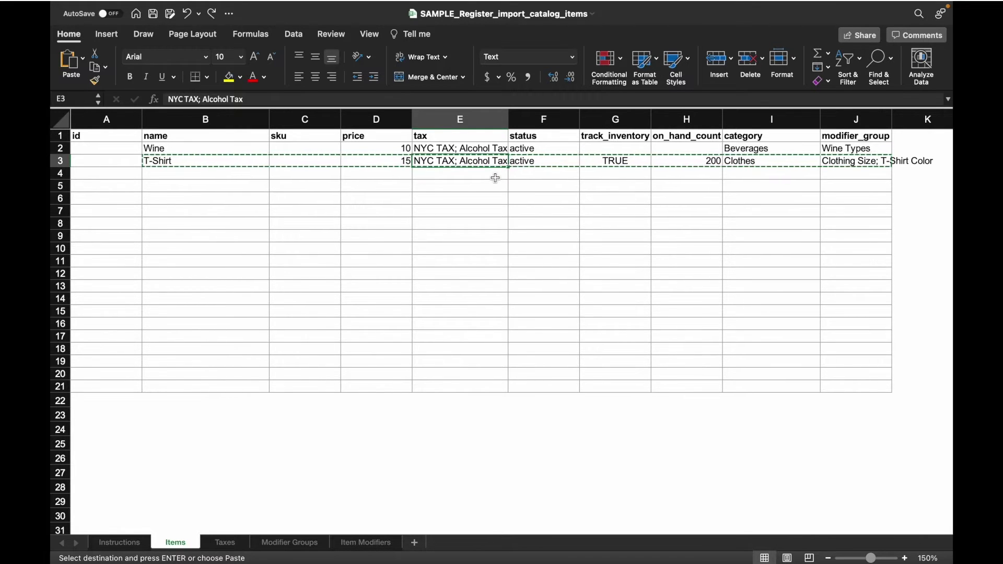
pyautogui.write('PROMPT')
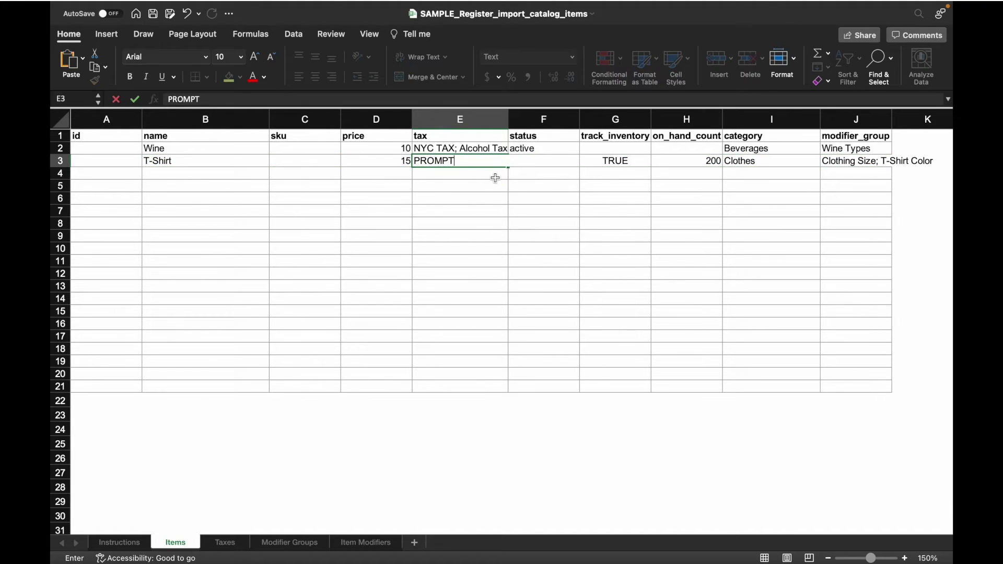
pyautogui.press('Return')
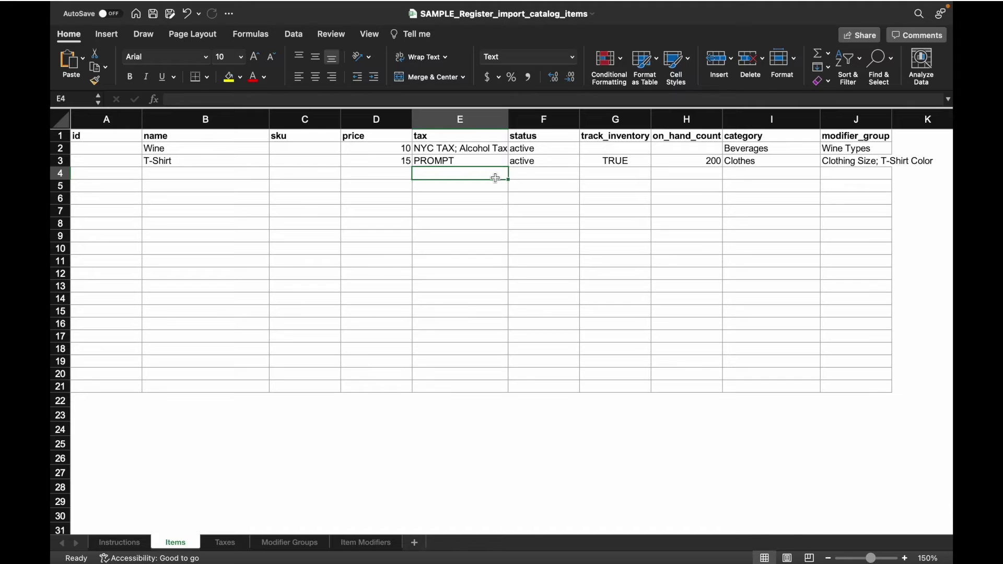
# Step: Review the Taxes, Modifier Groups, Item Modifiers and Instructions sheets, then return to Items
pyautogui.click(227, 545)
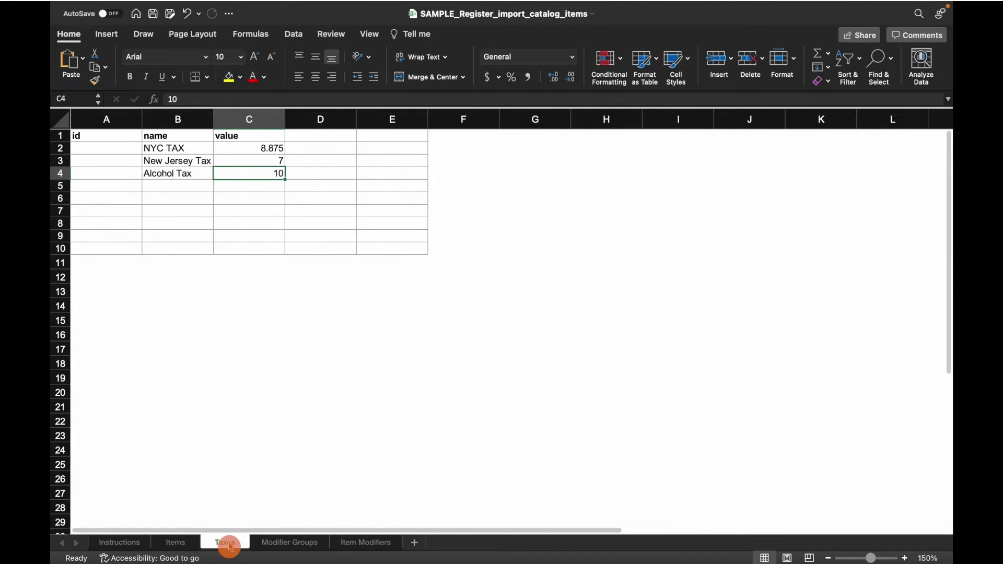
pyautogui.click(280, 544)
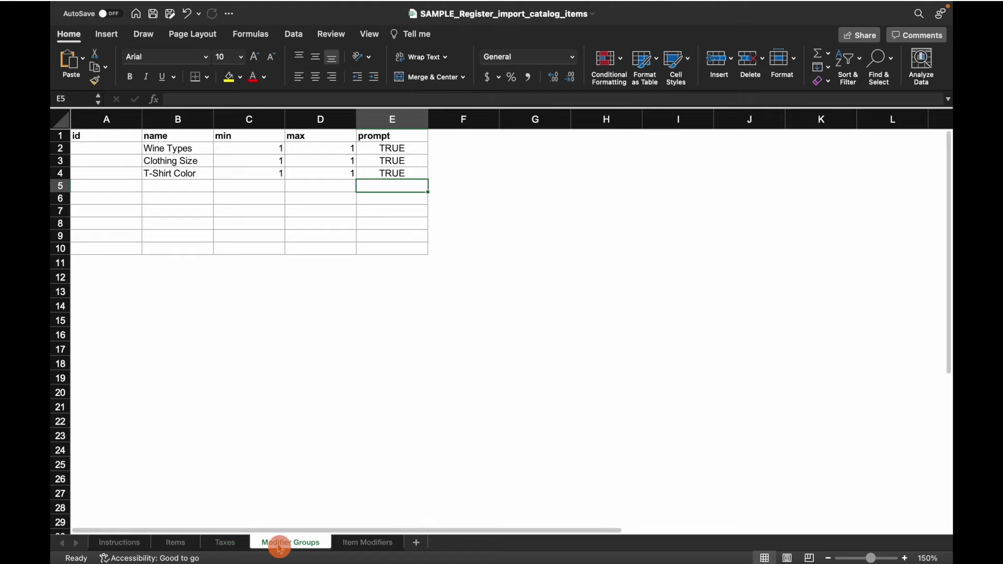
pyautogui.click(361, 543)
pyautogui.click(119, 545)
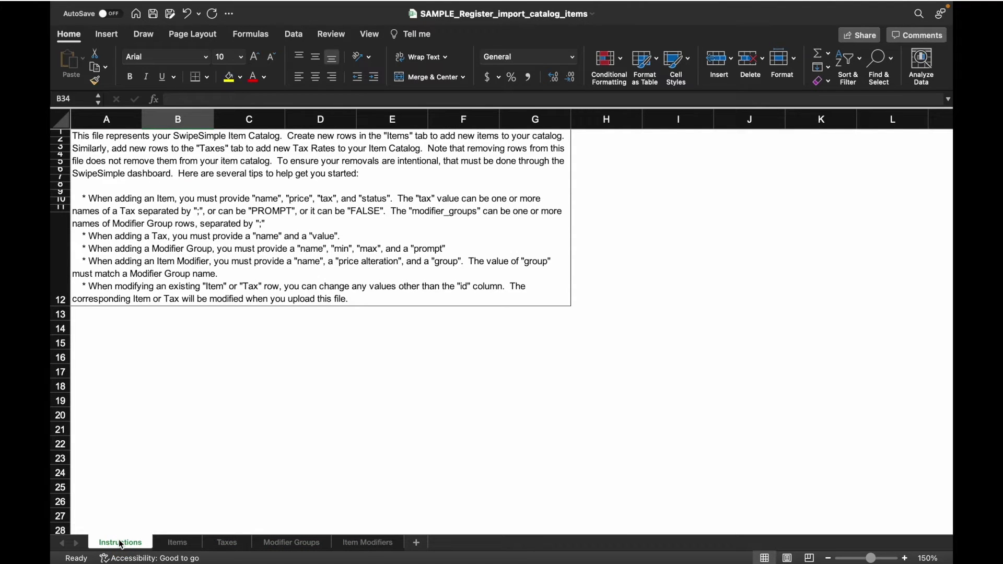
pyautogui.click(177, 543)
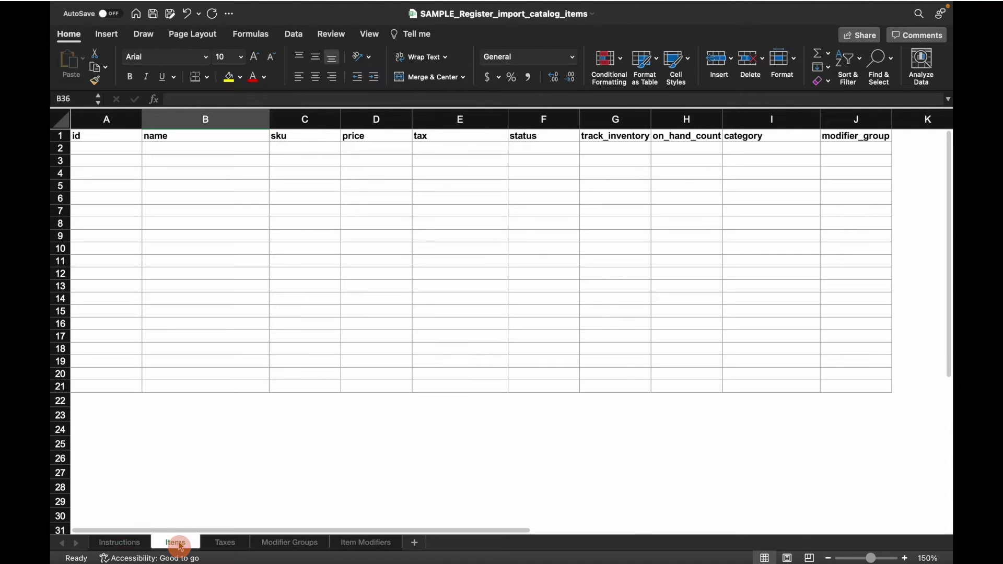
# Step: Enter the Wine item in row 2 with price 10.00 and taxes 'NYC TAX; Alcohol Tax'
pyautogui.click(184, 152)
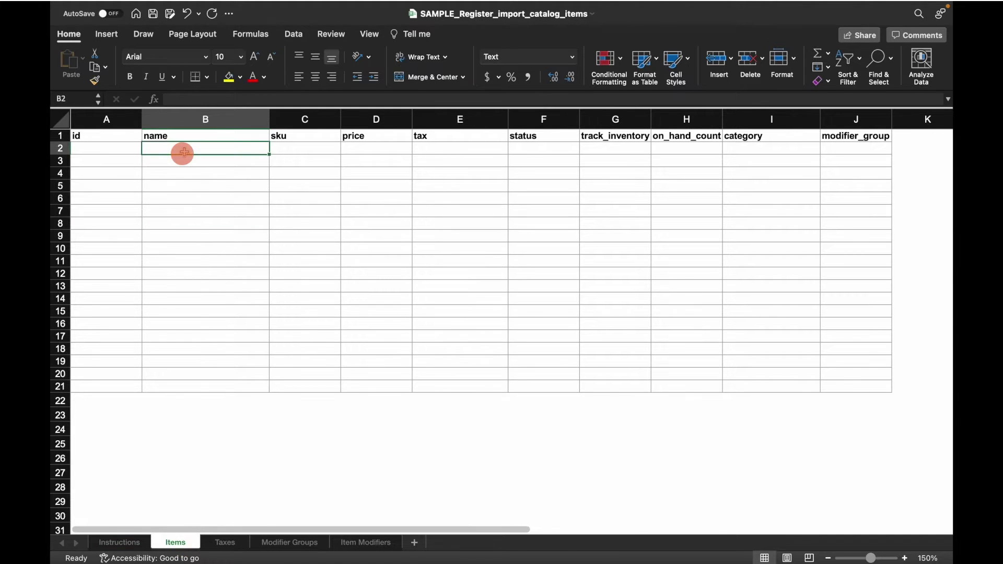
pyautogui.write('Wine')
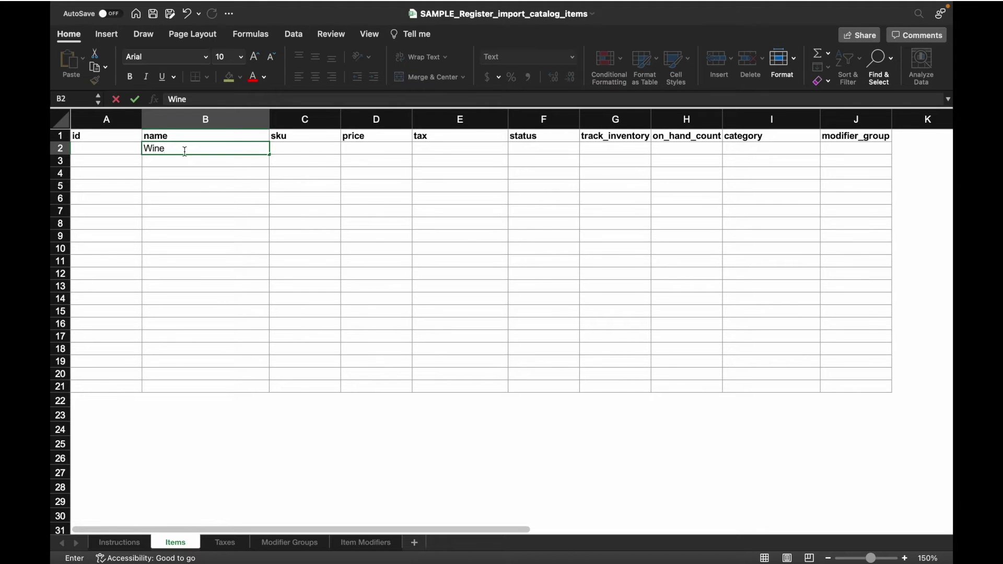
pyautogui.press('Tab')
pyautogui.press('Tab')
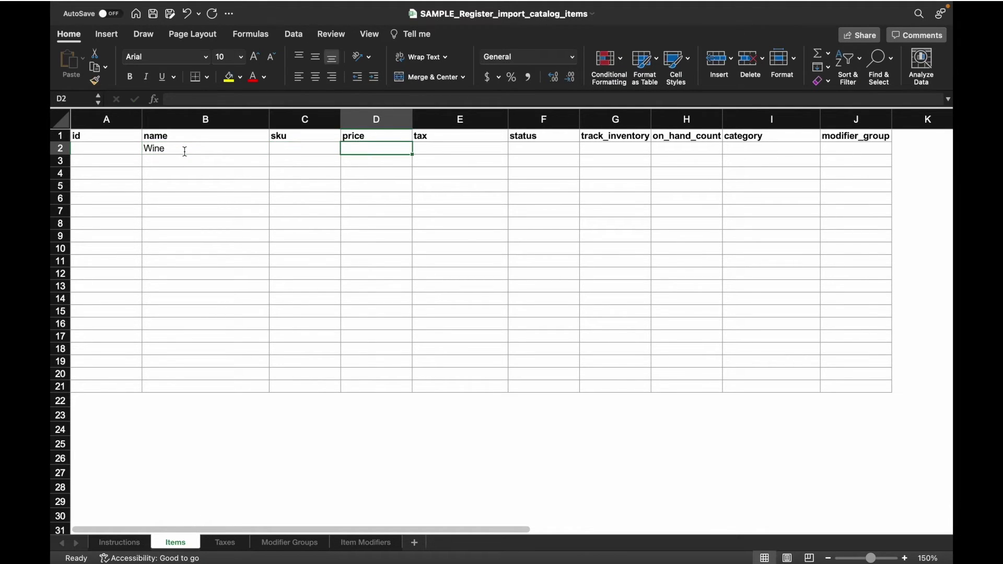
pyautogui.write('10.00')
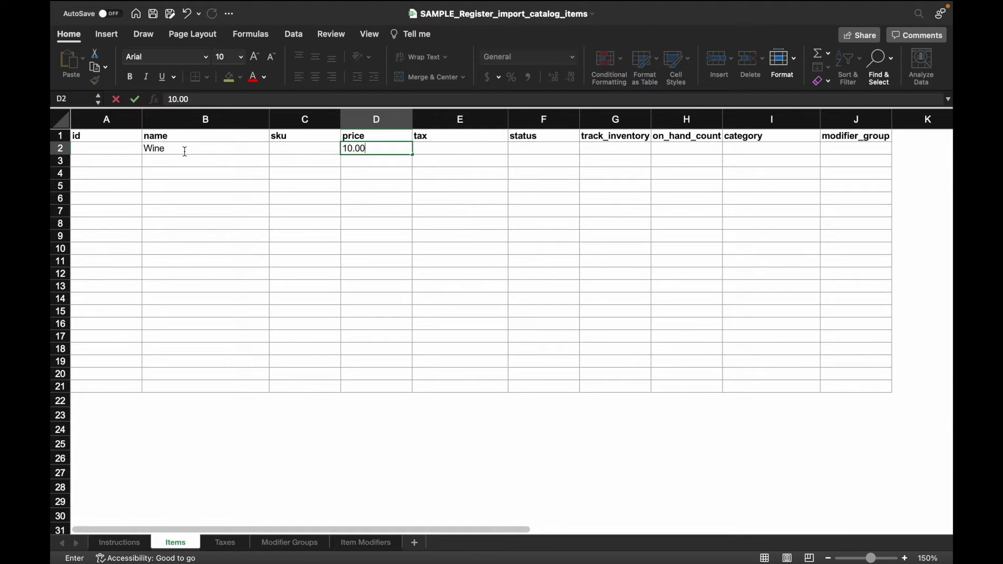
pyautogui.press('Tab')
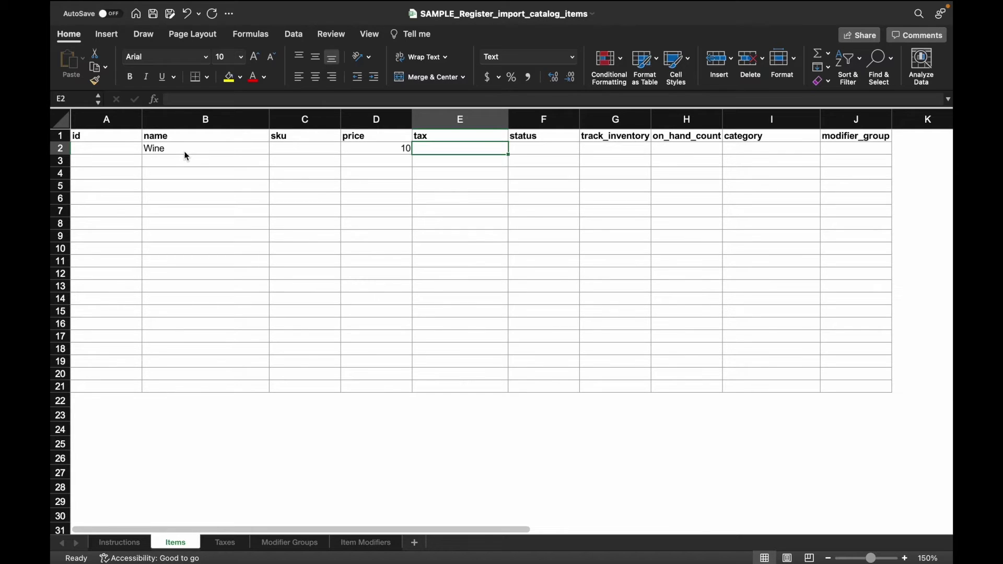
pyautogui.write('NYC TAX')
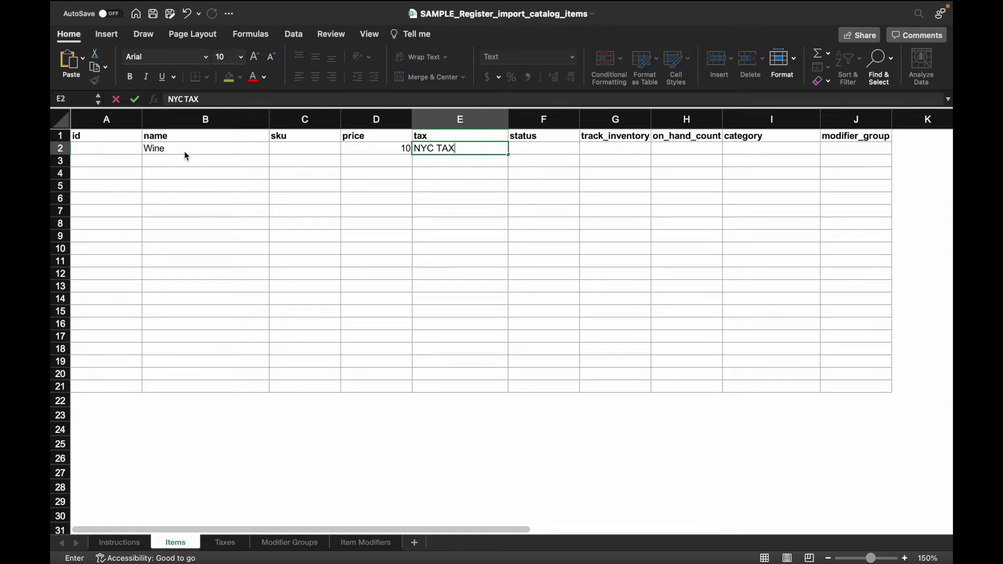
pyautogui.write('; Alcohol Tax')
pyautogui.press('Return')
# Step: Paste PROMPT into E3, then give Wine status active, category Beverages and modifier group Wine Types
pyautogui.write('PROMPT')
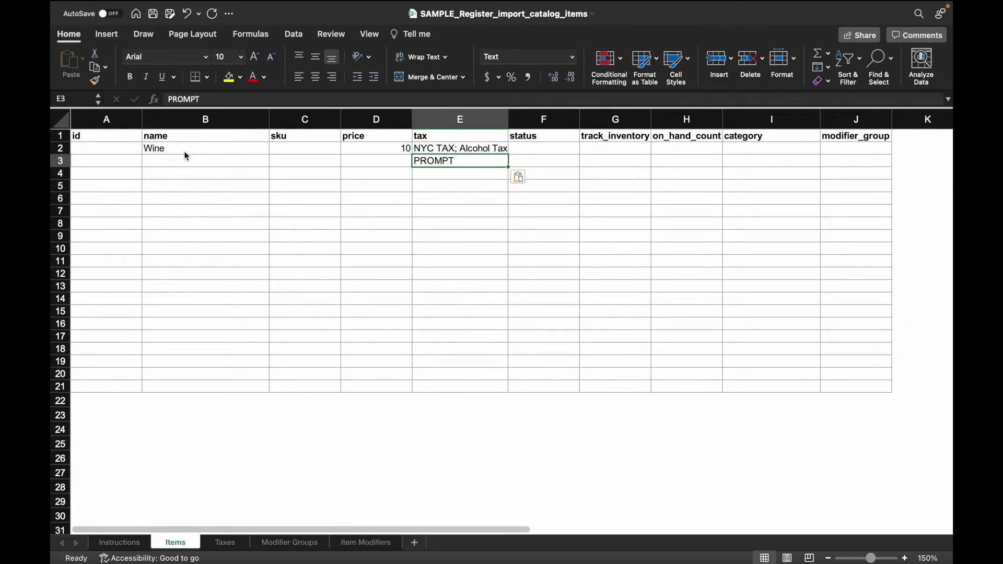
pyautogui.press('Up')
pyautogui.press('Tab')
pyautogui.write('active')
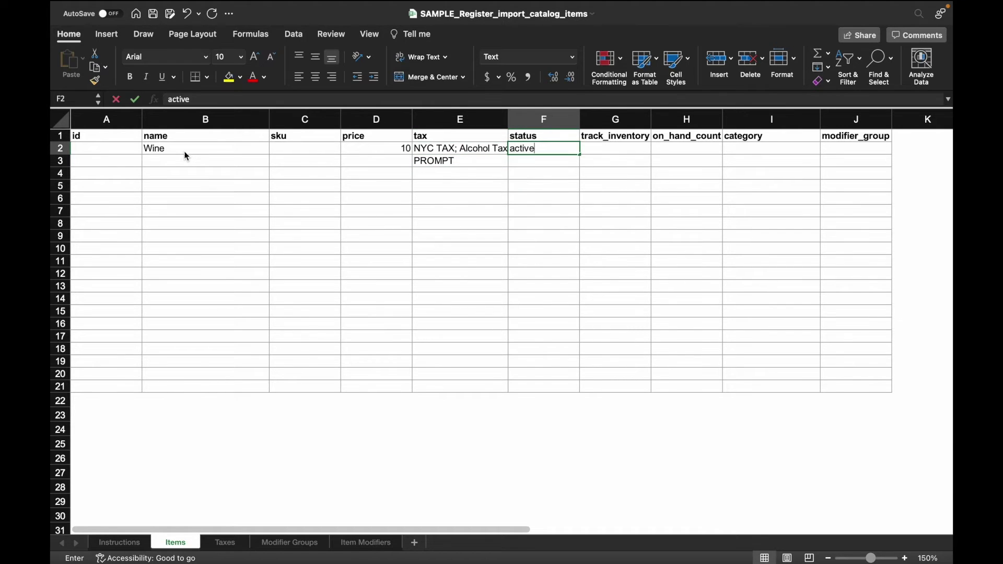
pyautogui.press('Tab')
pyautogui.press('Tab')
pyautogui.press('Tab')
pyautogui.write('Beverages')
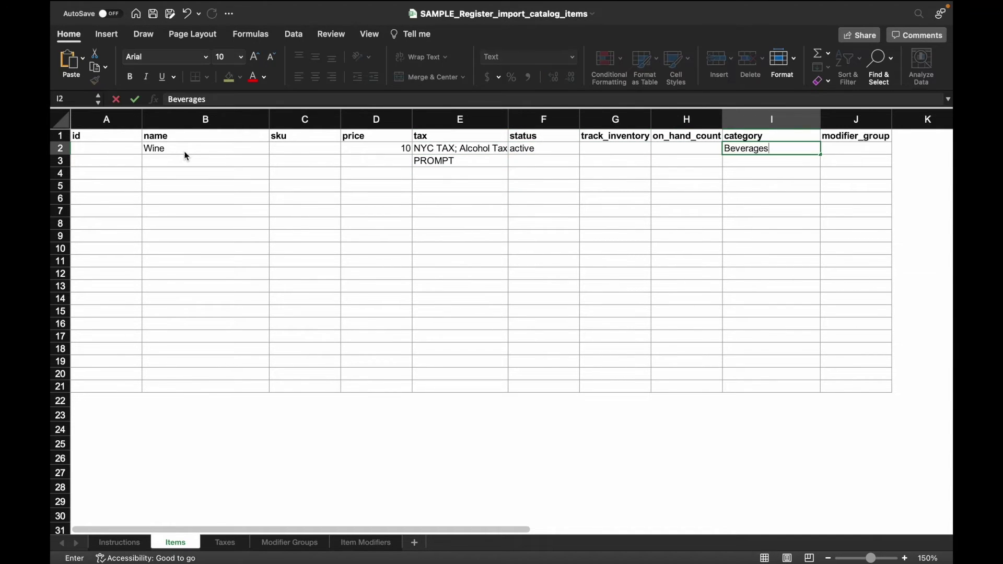
pyautogui.press('Tab')
pyautogui.write('Wine Types')
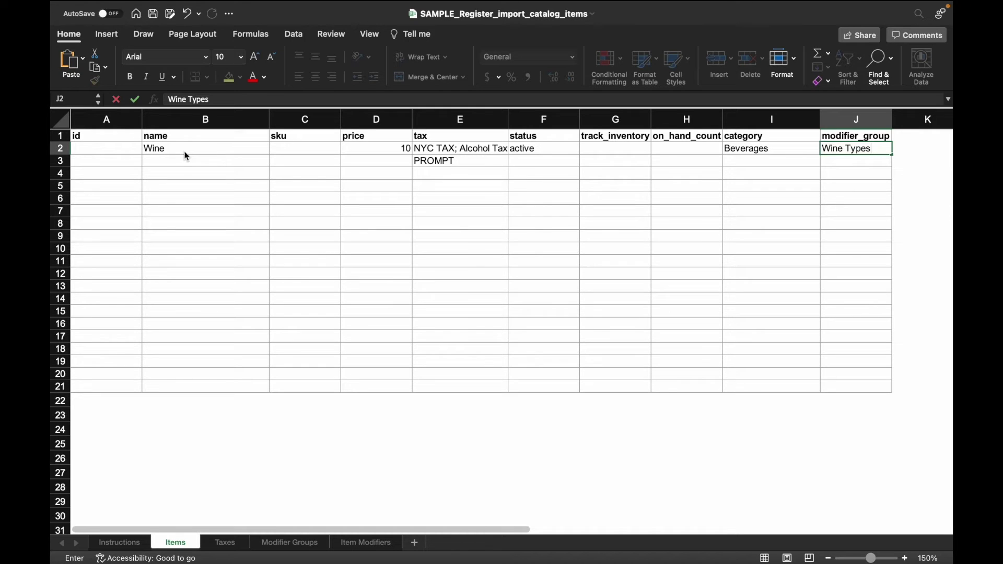
# Step: Add the T-Shirt item in row 3 with price 15 and status active
pyautogui.click(184, 162)
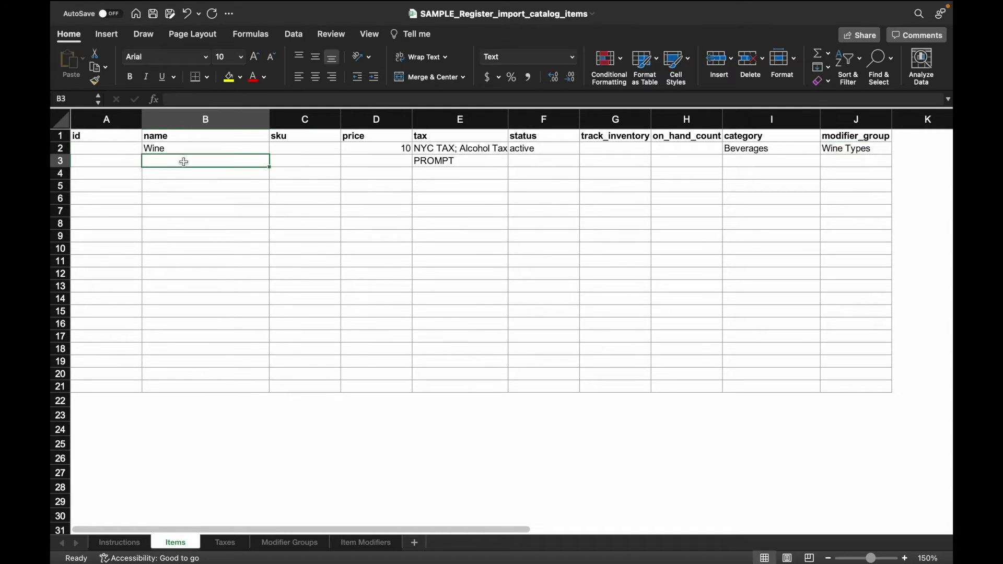
pyautogui.write('t-Shirt')
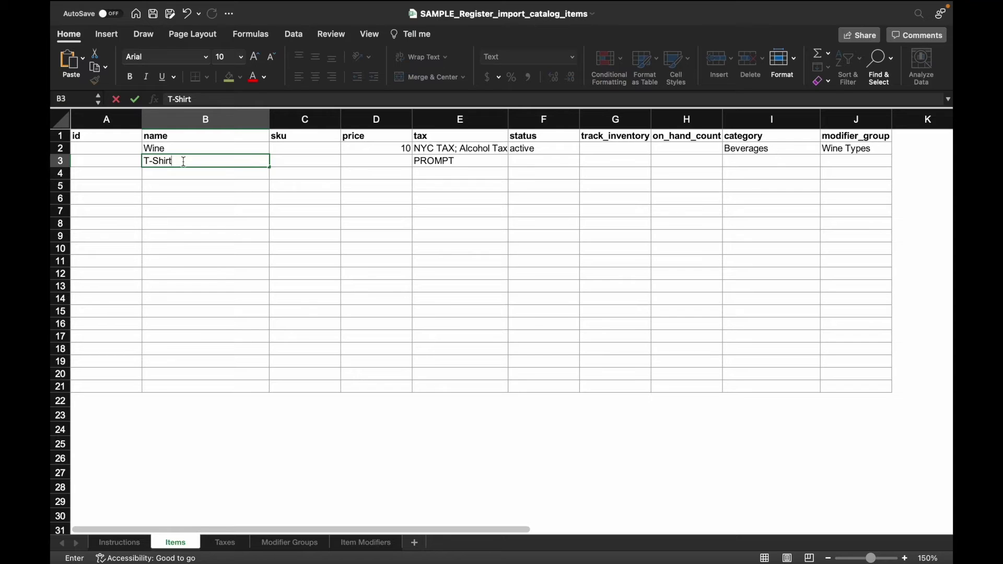
pyautogui.press('Tab')
pyautogui.press('Tab')
pyautogui.write('15')
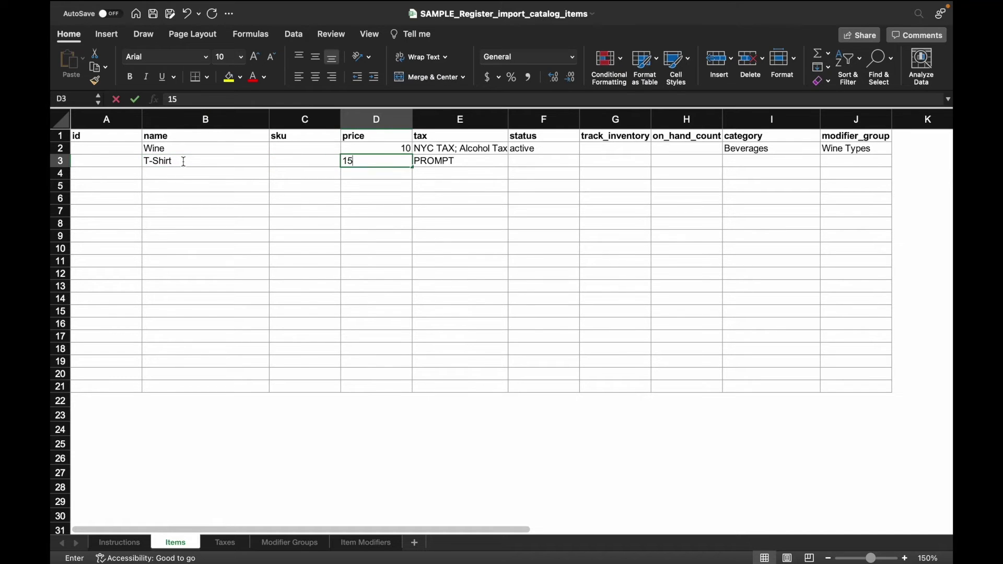
pyautogui.press('Tab')
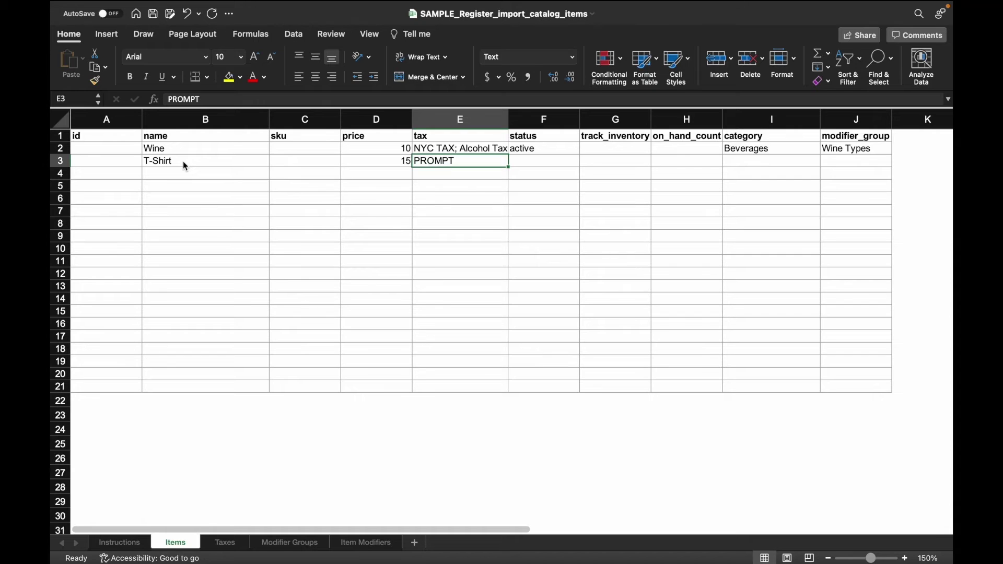
pyautogui.press('Tab')
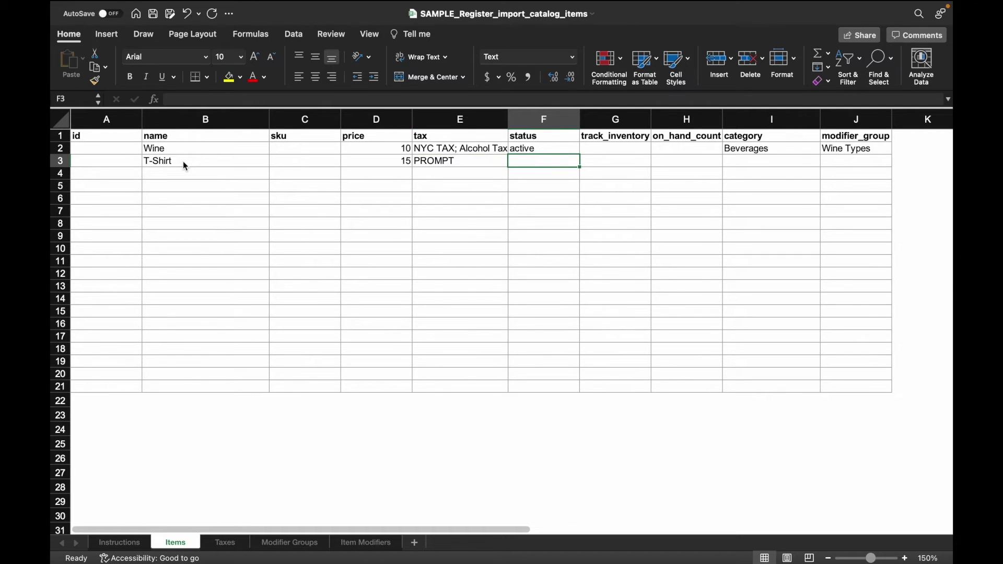
pyautogui.write('active')
pyautogui.press('Tab')
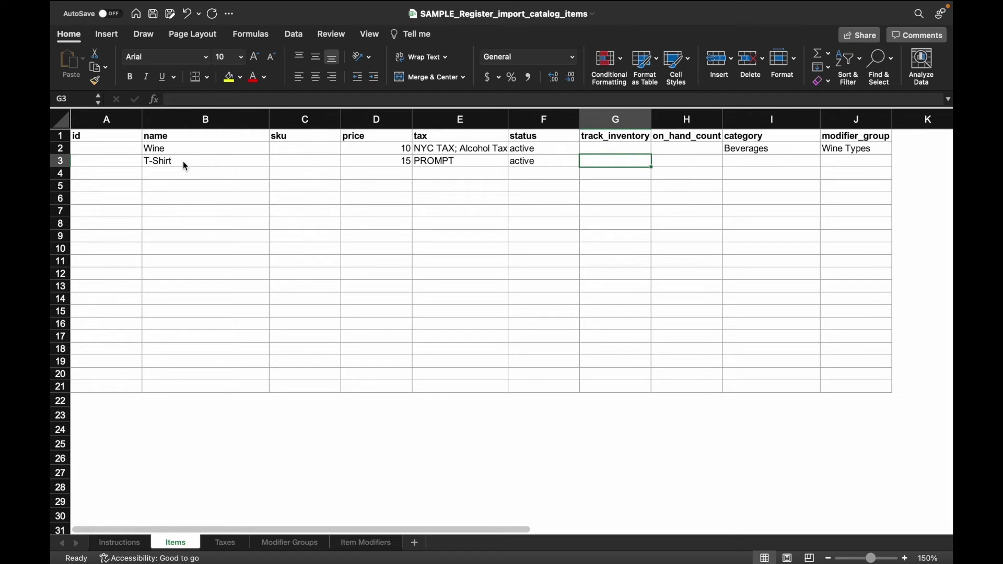
# Step: Set T-Shirt inventory tracking TRUE, 200 on hand, category Clothes, modifier groups 'Clothing Size; T-Shirt Color'
pyautogui.write('TRUE')
pyautogui.press('Tab')
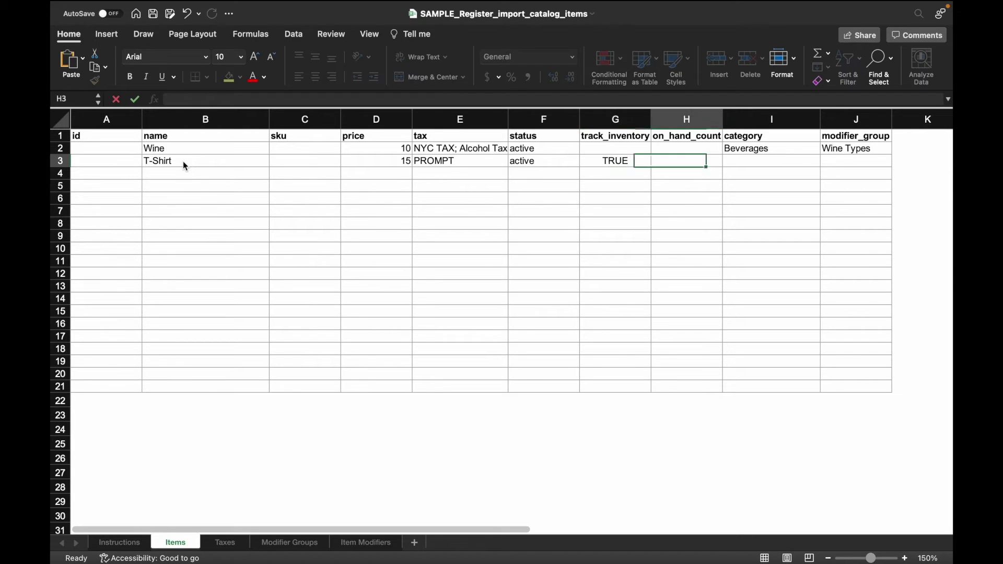
pyautogui.write('200')
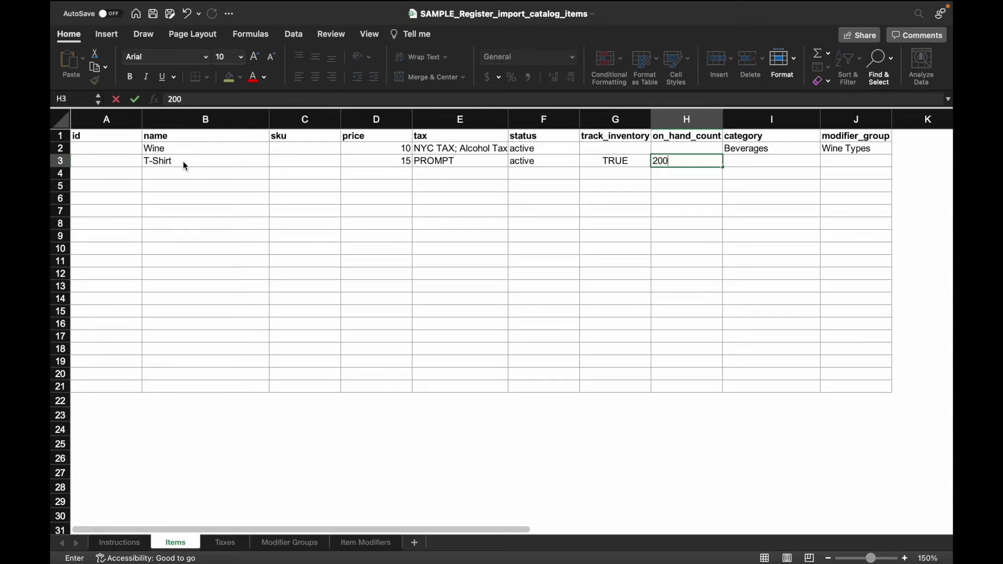
pyautogui.press('Tab')
pyautogui.write('Clothes')
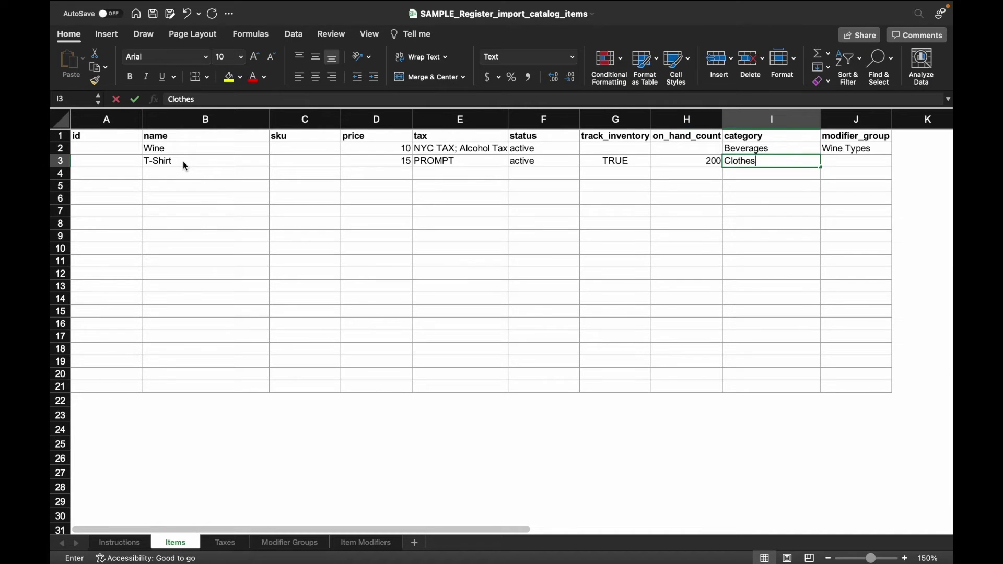
pyautogui.press('Tab')
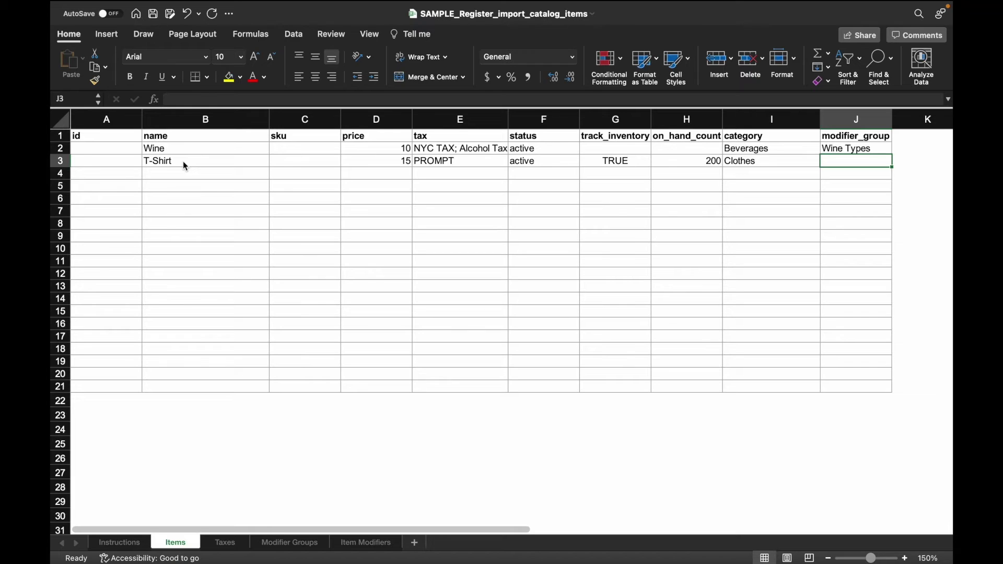
pyautogui.write('Clothing Size; T-Shirt Color')
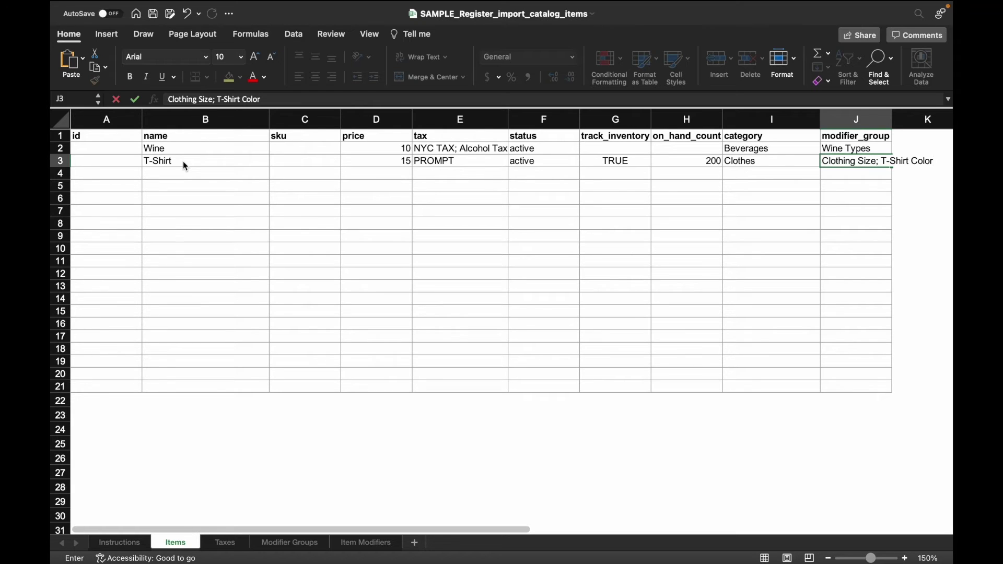
pyautogui.press('Return')
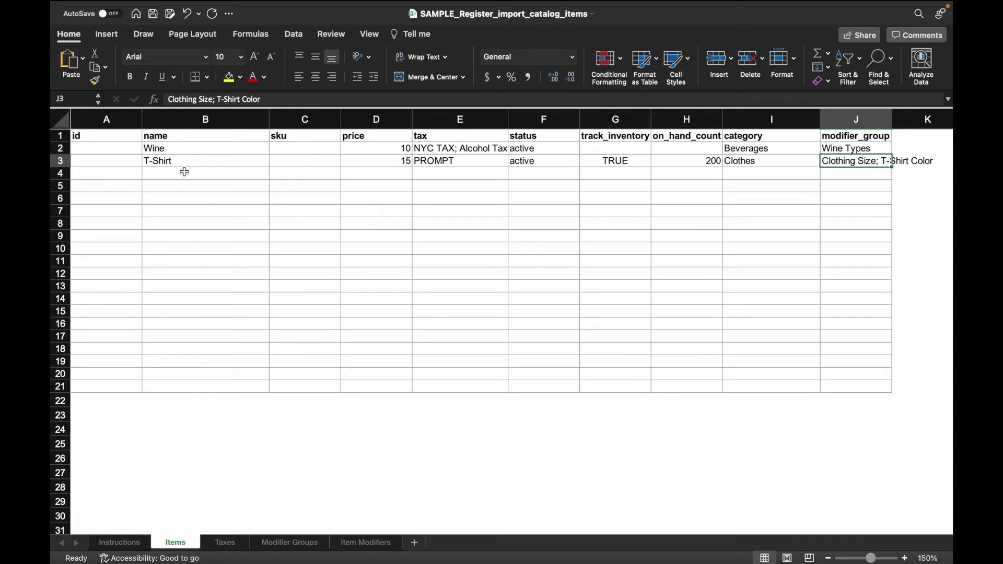
pyautogui.click(222, 544)
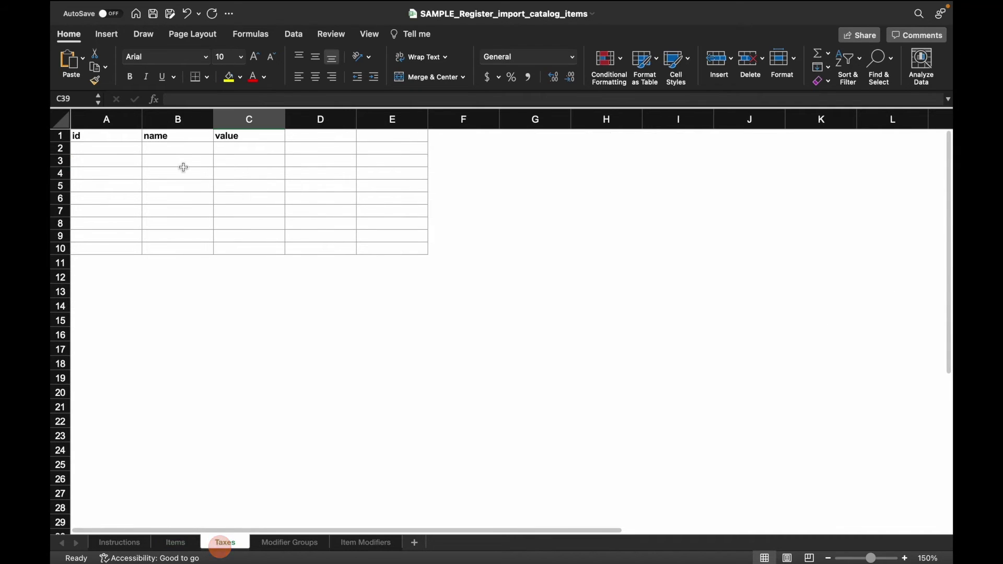
# Step: Fill B2:C4 of the Taxes sheet with NYC TAX 8.875, New Jersey Tax 7 and Alcohol Tax 10
pyautogui.doubleClick(192, 150)
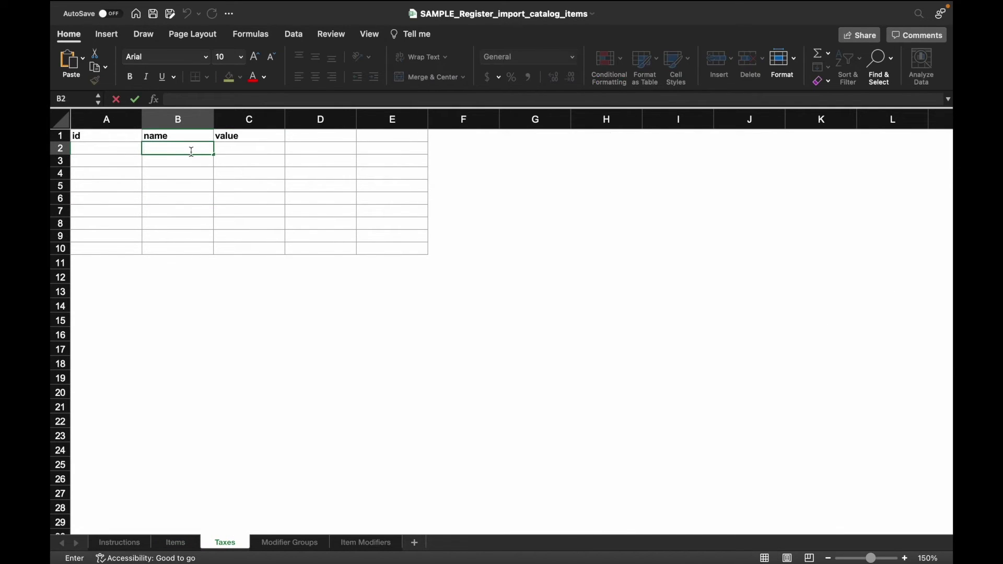
pyautogui.write('NYC TAX')
pyautogui.click(226, 152)
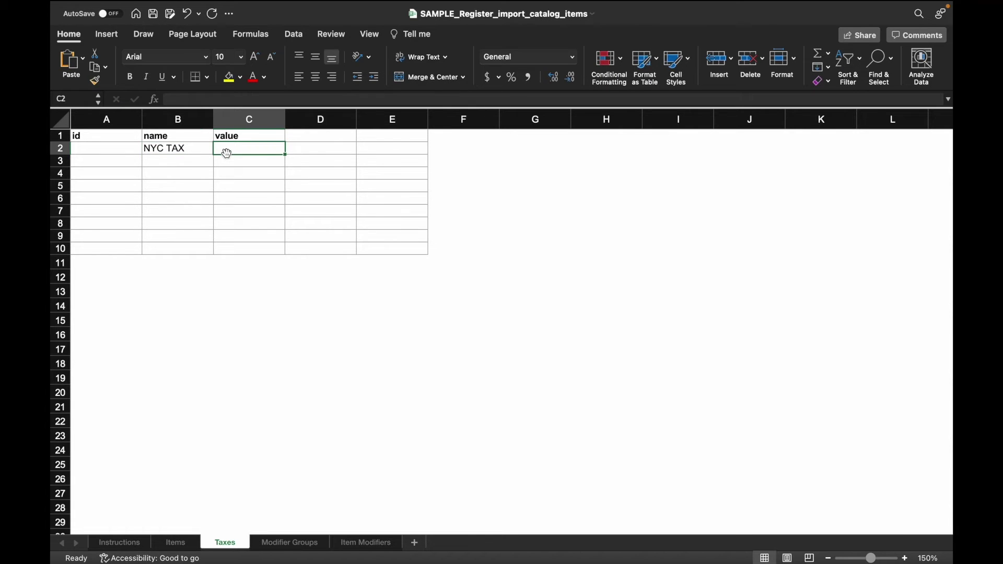
pyautogui.write('8.875')
pyautogui.click(202, 163)
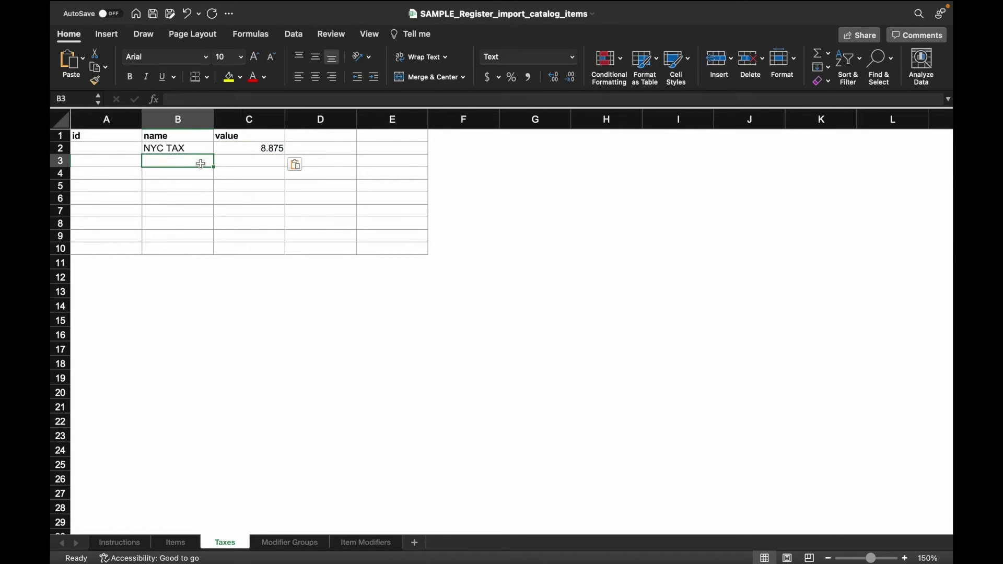
pyautogui.write('New Jersey Tax')
pyautogui.click(235, 165)
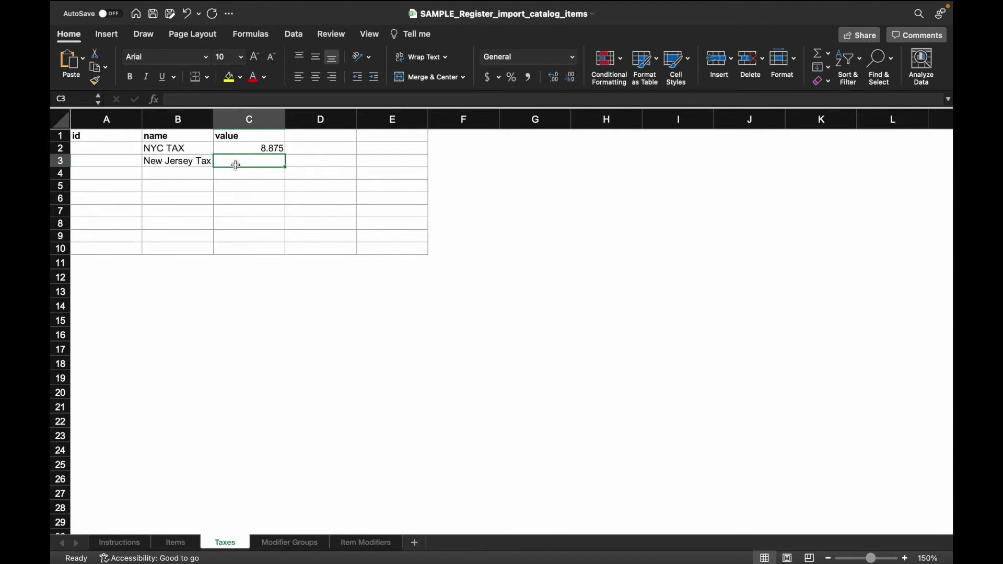
pyautogui.write('7')
pyautogui.click(201, 174)
pyautogui.write('Alcohol Tax')
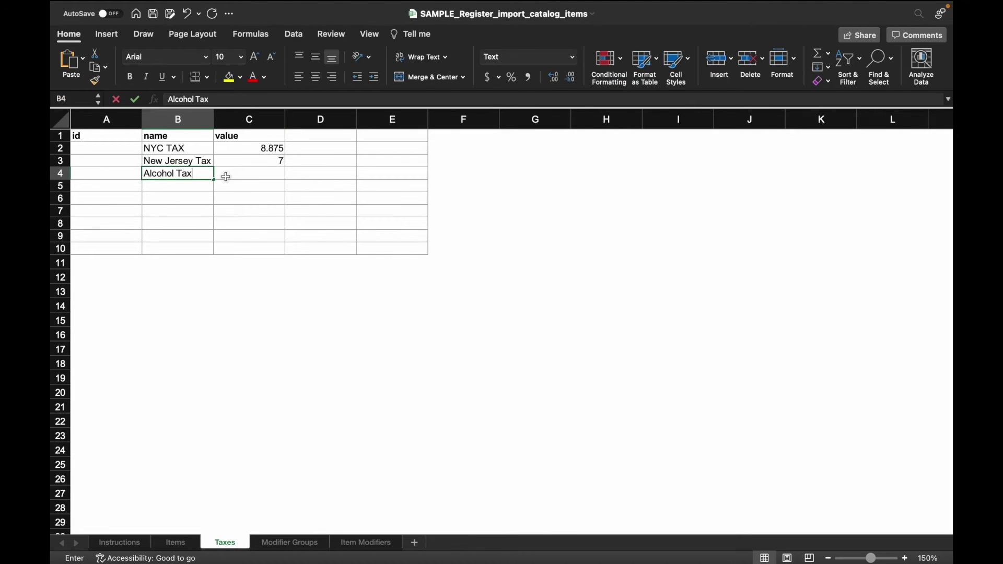
pyautogui.click(225, 177)
pyautogui.write('10')
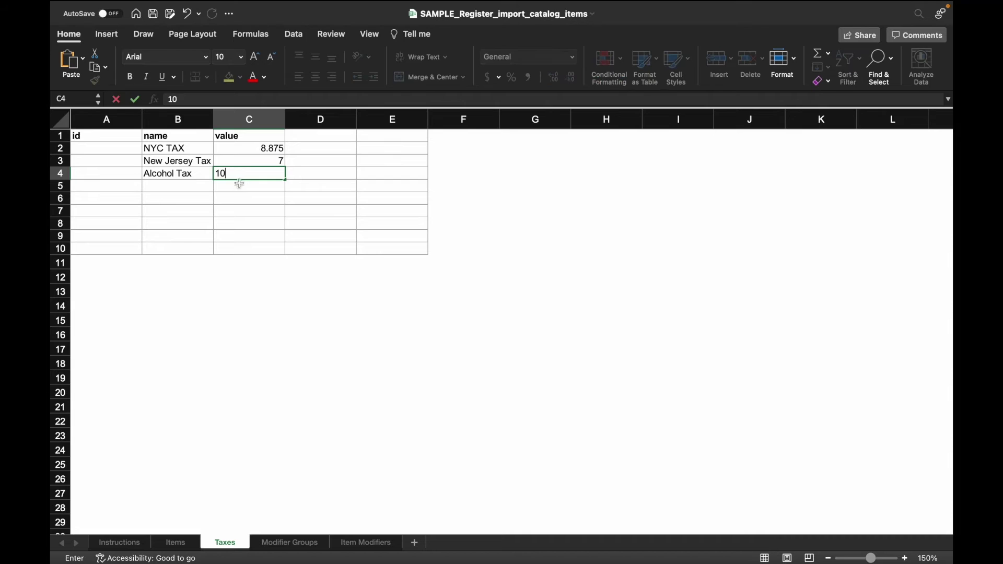
pyautogui.press('Return')
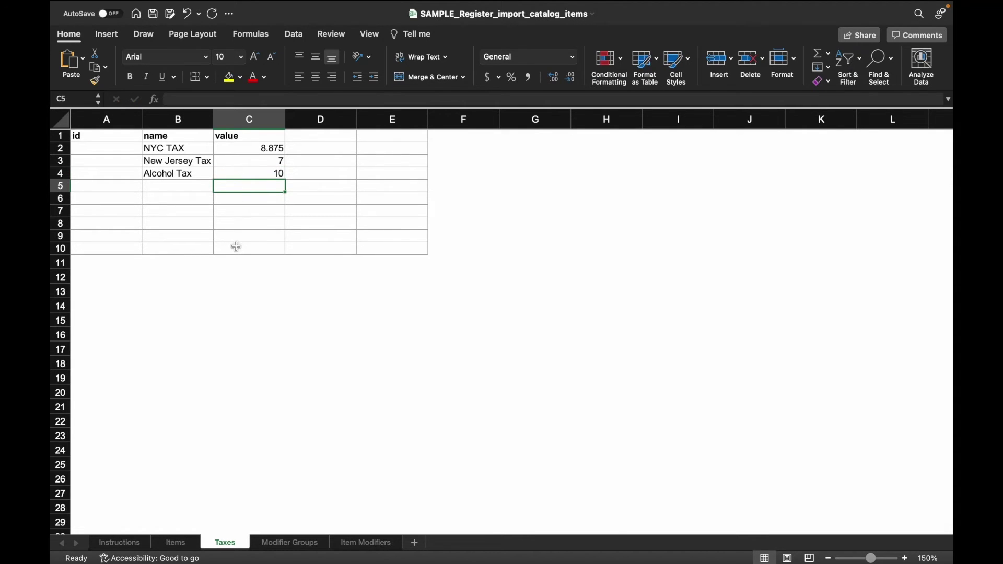
pyautogui.click(272, 541)
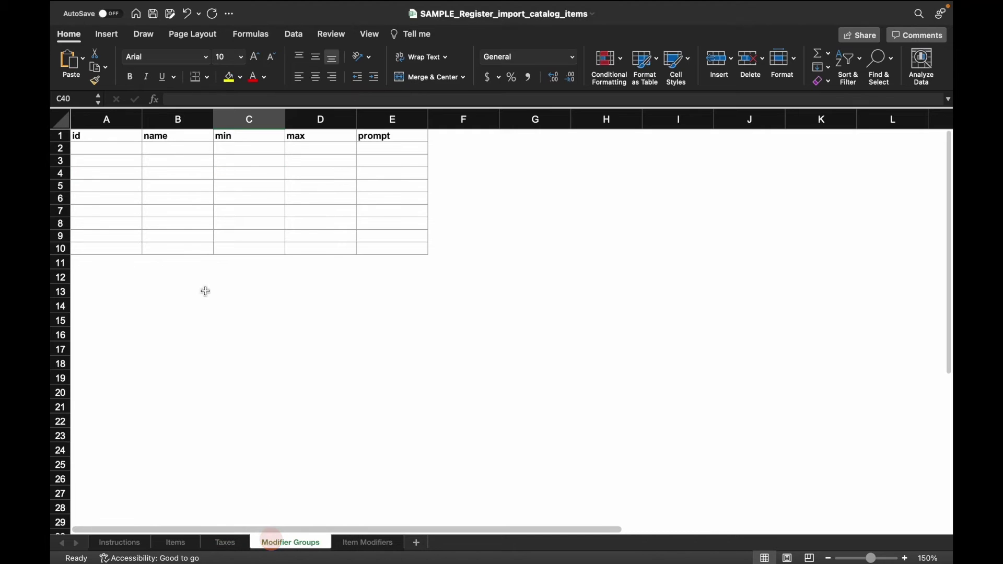
# Step: Type Wine Types, Clothing Size and T-Shirt Color into cells B2:B4 of the Modifier Groups sheet
pyautogui.doubleClick(191, 149)
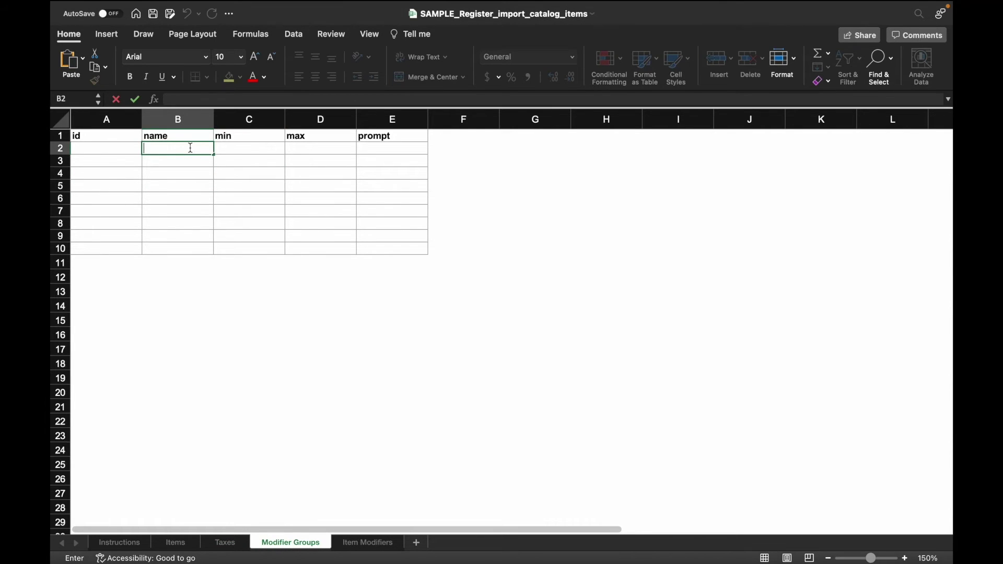
pyautogui.write('Wine Types')
pyautogui.press('Return')
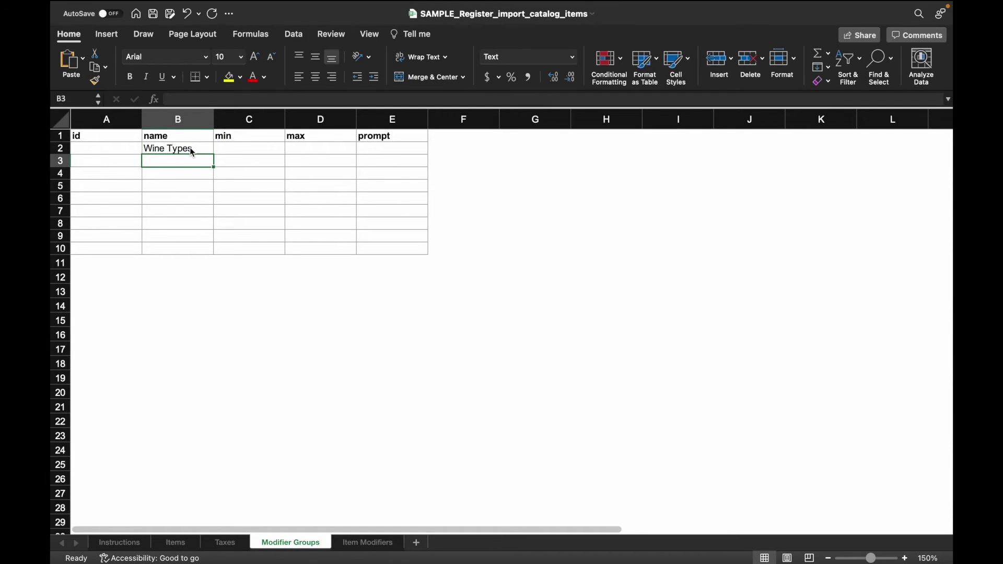
pyautogui.write('Clothing Size')
pyautogui.press('Return')
pyautogui.write('t')
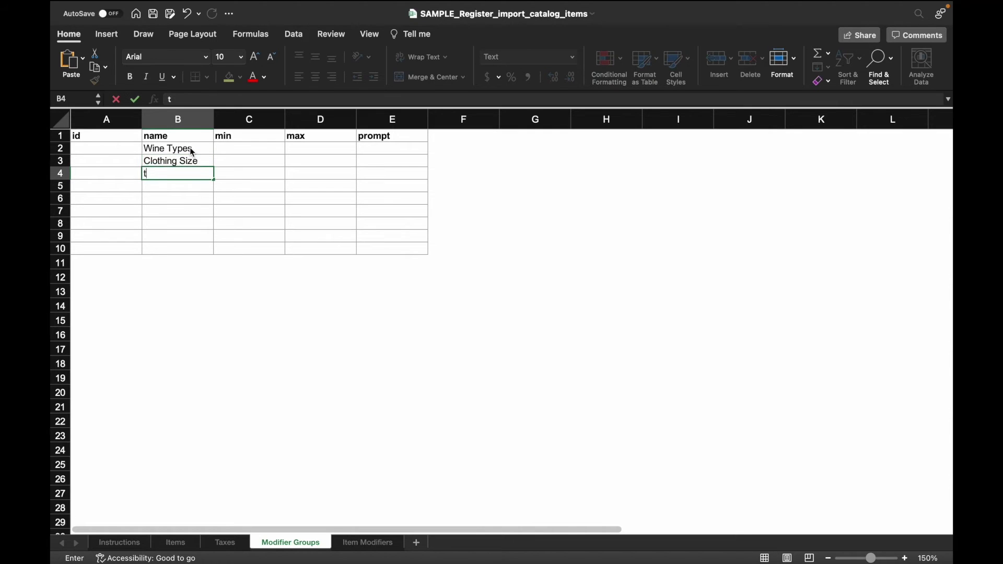
pyautogui.write('-Shirt Color')
pyautogui.click(235, 149)
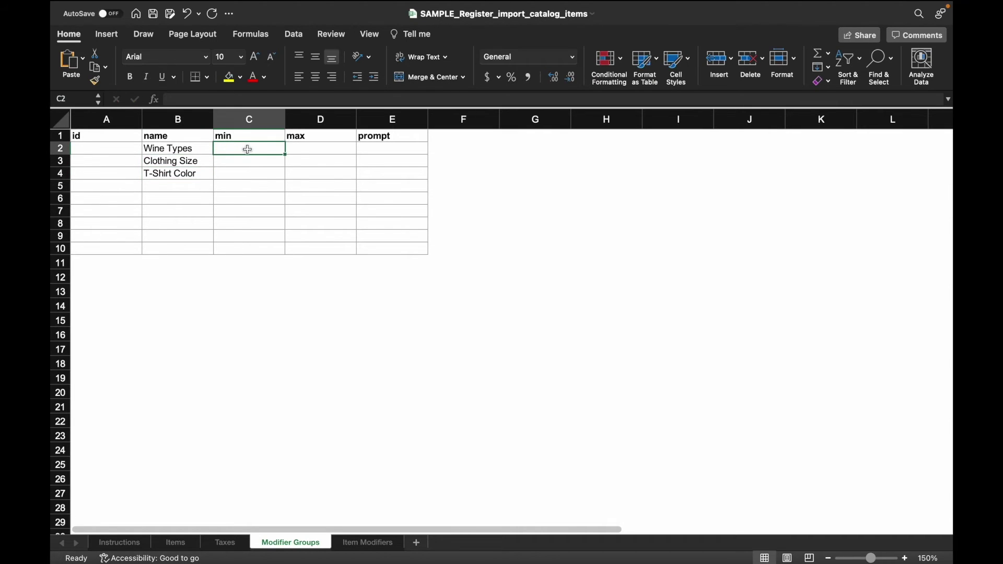
# Step: Give Wine Types and Clothing Size a min of 1, max of 1 and prompt TRUE
pyautogui.write('1')
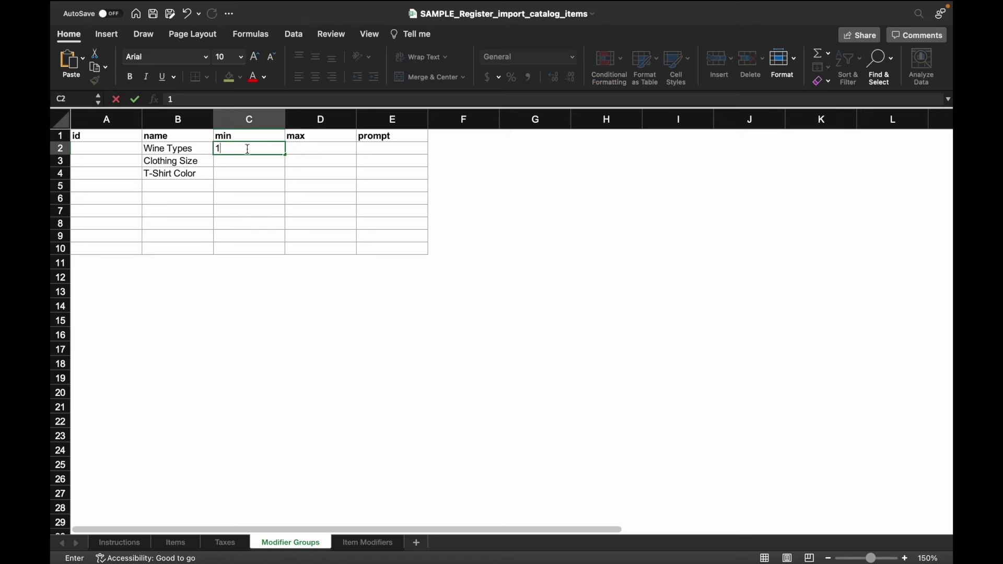
pyautogui.press('Tab')
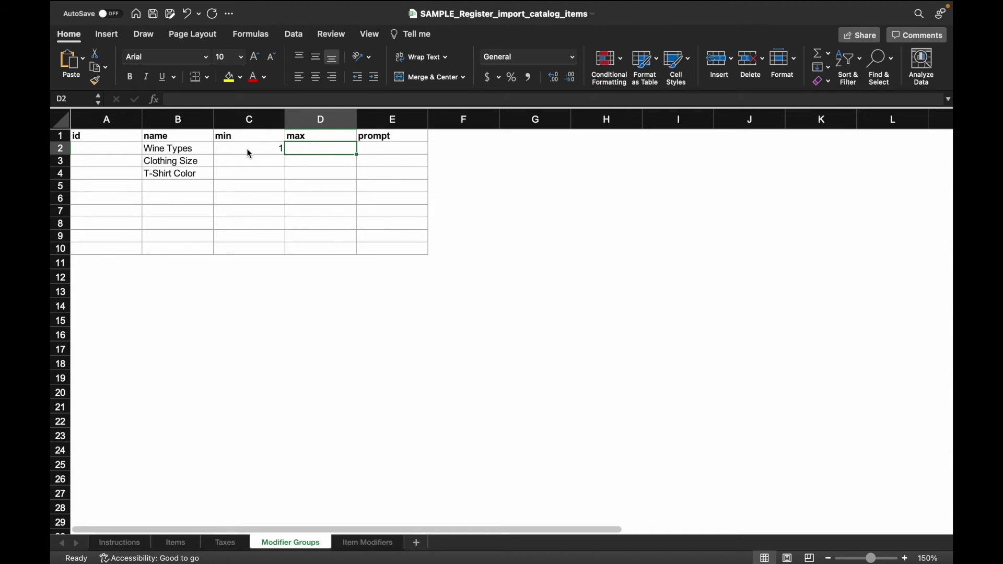
pyautogui.write('1')
pyautogui.press('Tab')
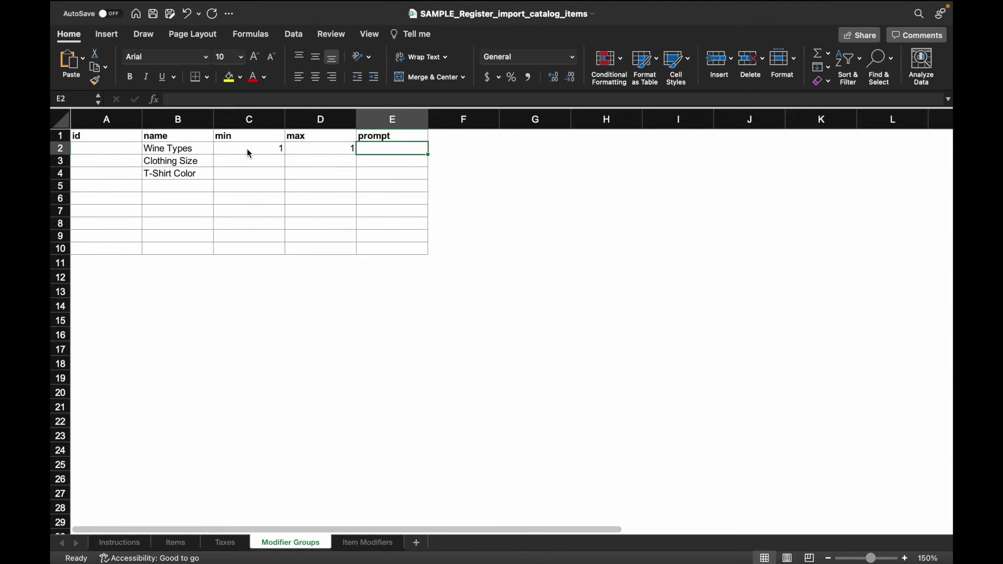
pyautogui.write('TRUE')
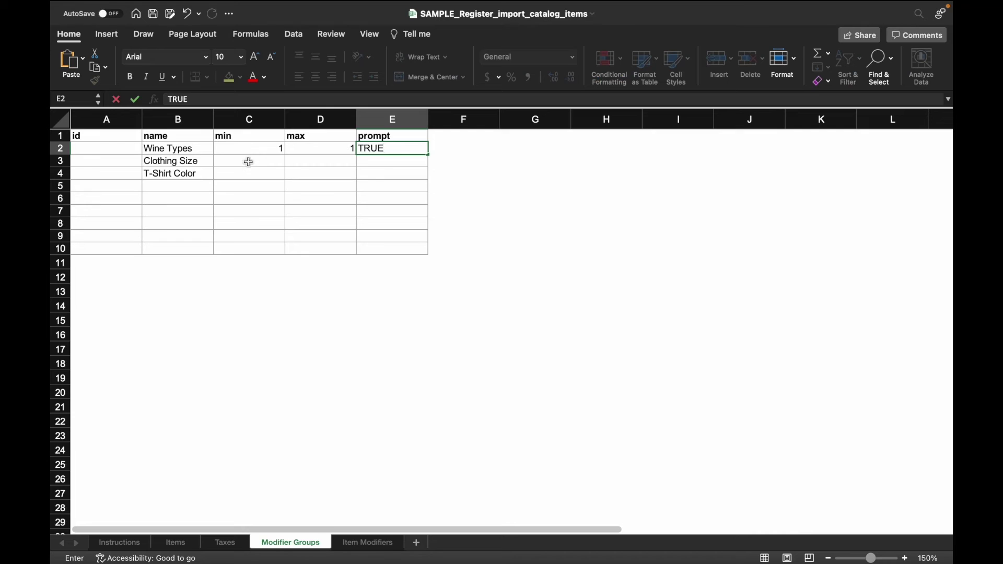
pyautogui.press('Return')
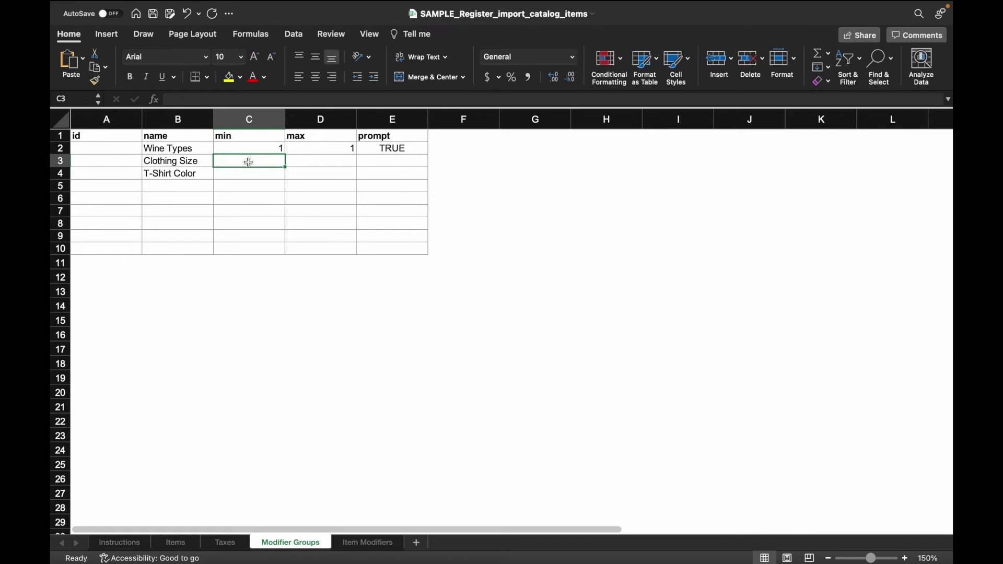
pyautogui.write('1')
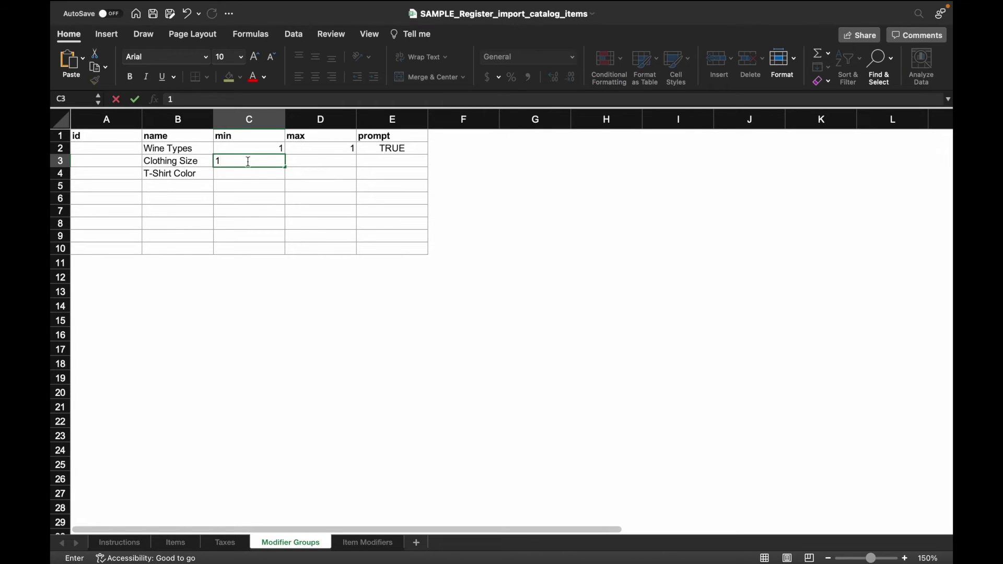
pyautogui.press('Tab')
pyautogui.write('1')
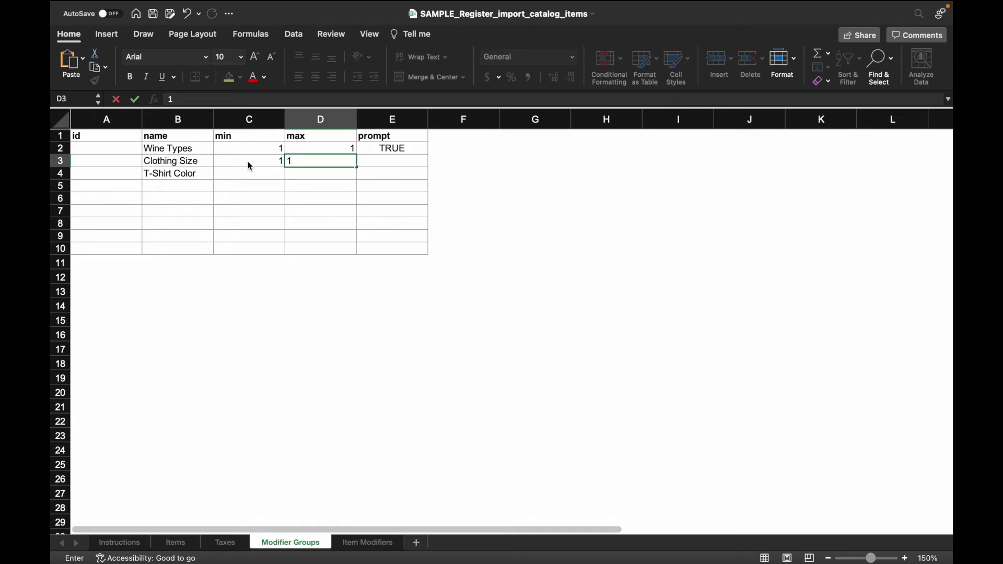
pyautogui.press('Tab')
pyautogui.write('TRUE')
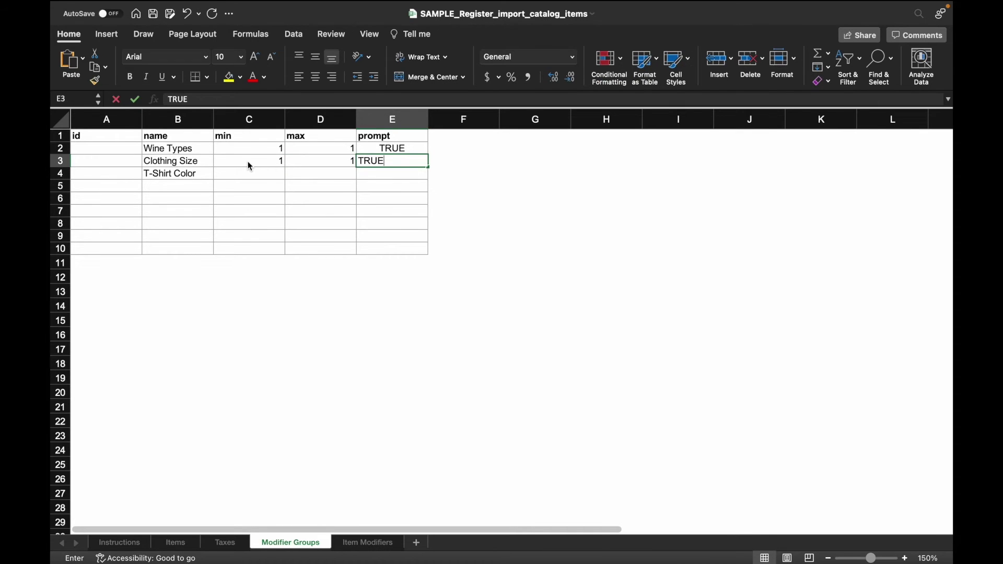
pyautogui.press('Down')
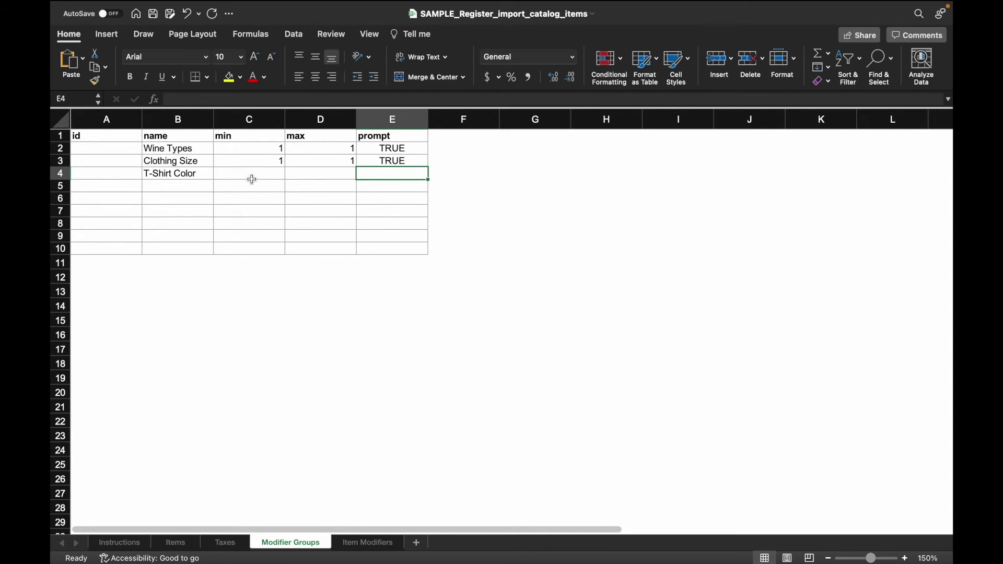
# Step: Give T-Shirt Color a min of 1, max of 1 and prompt TRUE
pyautogui.click(254, 177)
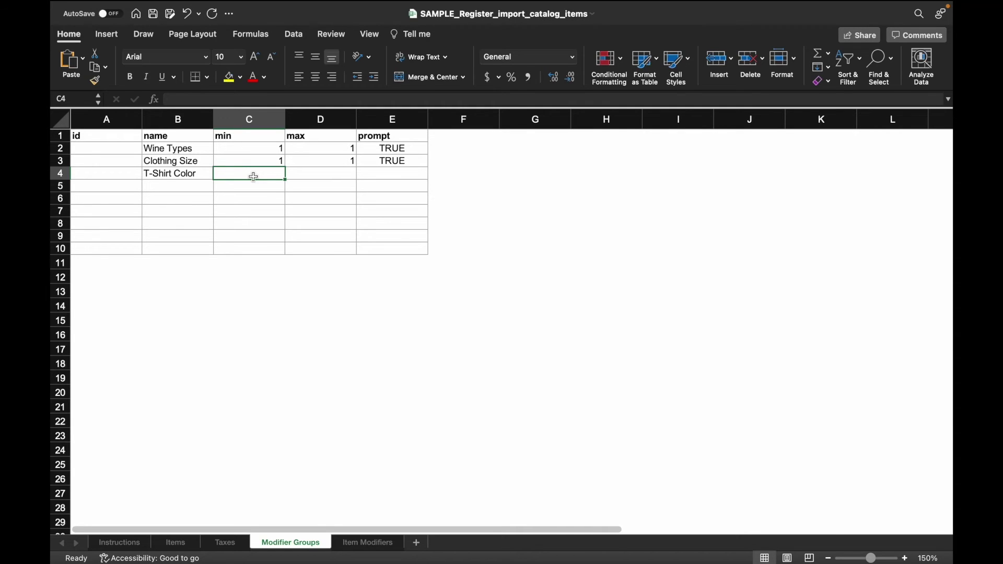
pyautogui.write('1')
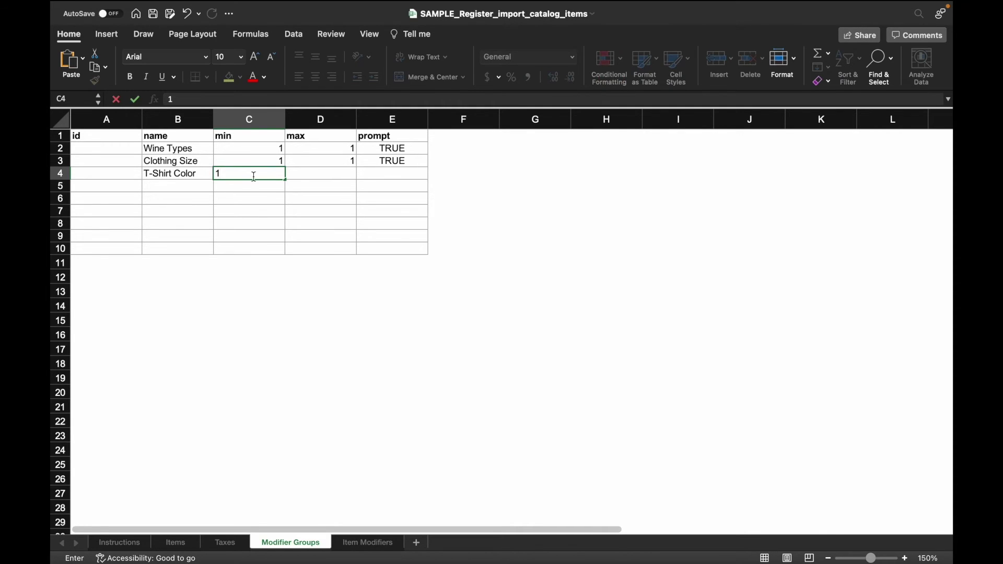
pyautogui.press('Tab')
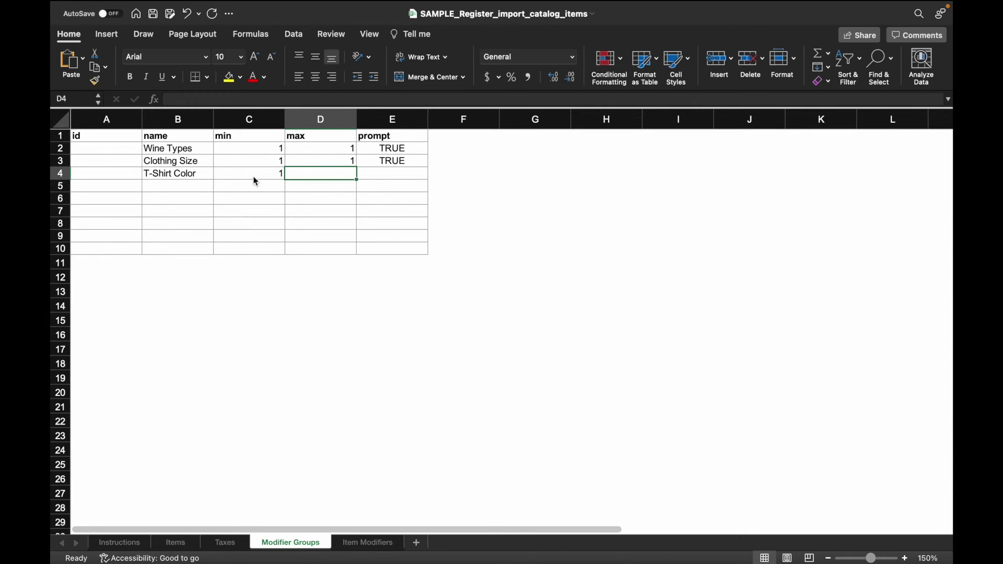
pyautogui.write('1')
pyautogui.press('Tab')
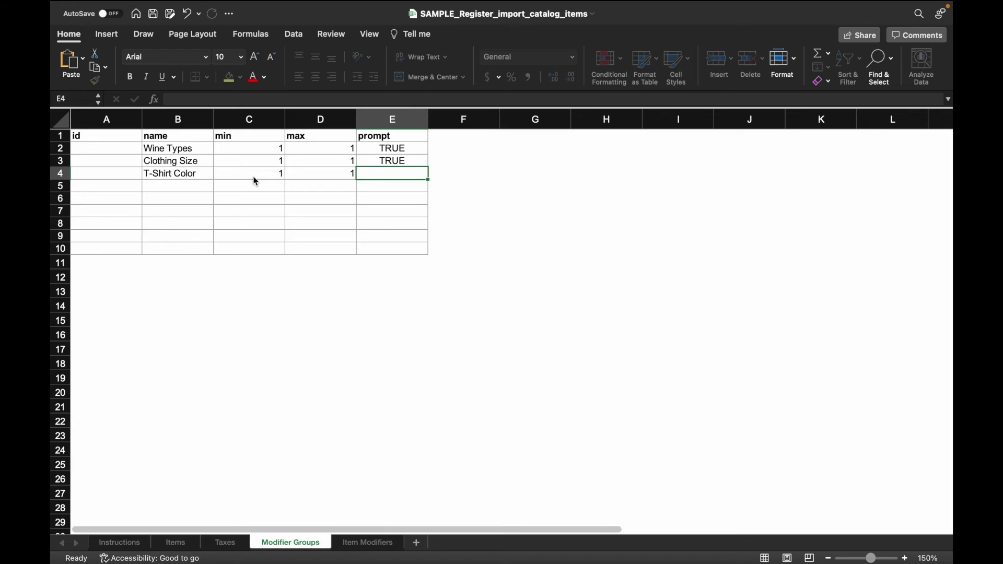
pyautogui.write('TRUE')
pyautogui.press('Return')
pyautogui.press('super+alt+r')
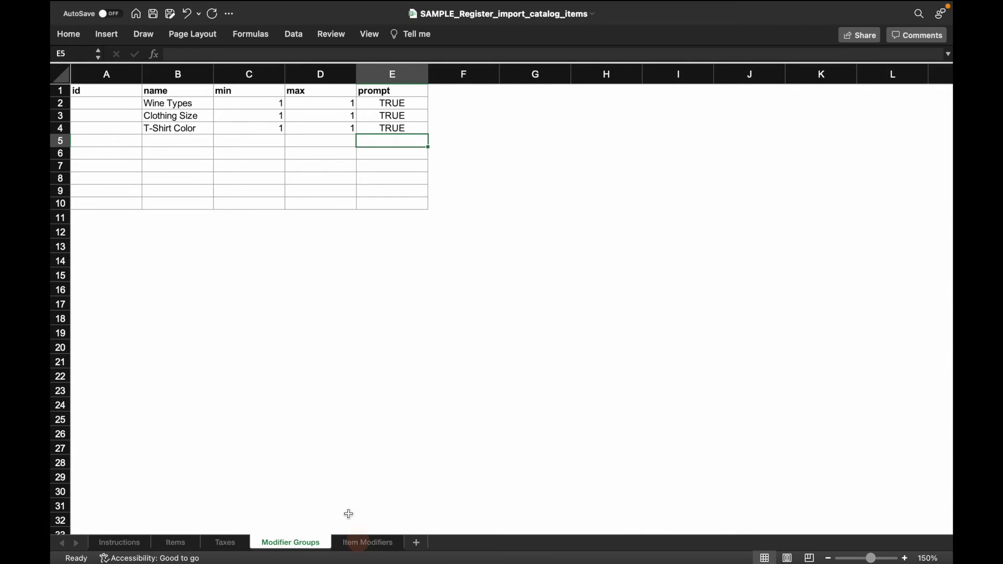
pyautogui.click(358, 542)
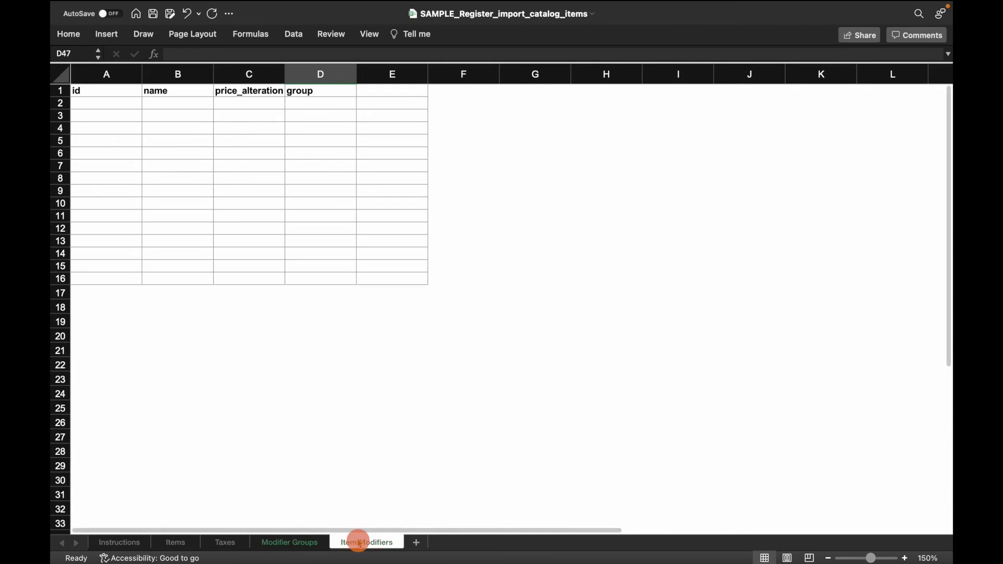
# Step: Enter the modifier names Chardonnay, Merlot and Rosé in B2:B4 of Item Modifiers
pyautogui.click(197, 106)
pyautogui.write('Chardonnay')
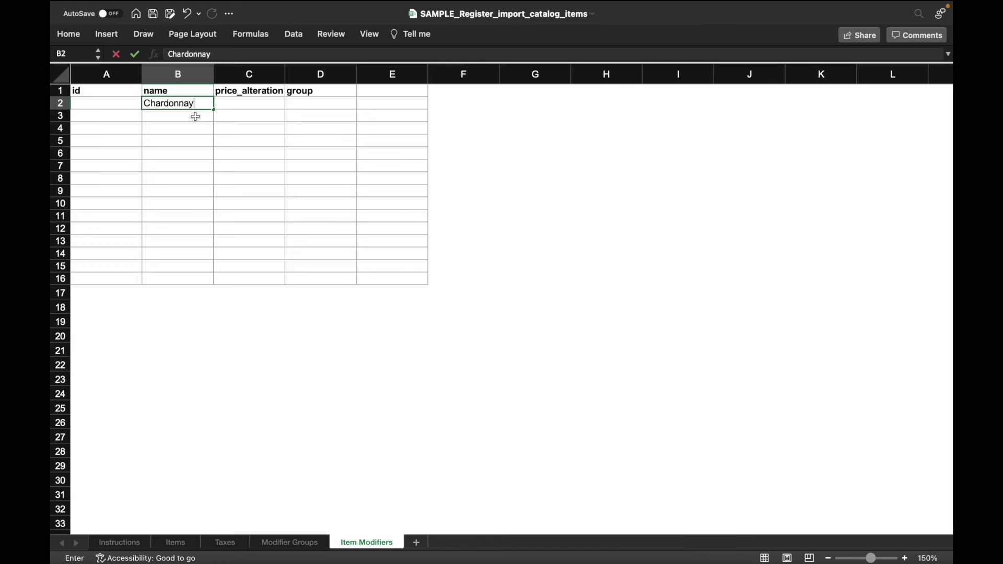
pyautogui.press('Return')
pyautogui.write('merlot')
pyautogui.press('Return')
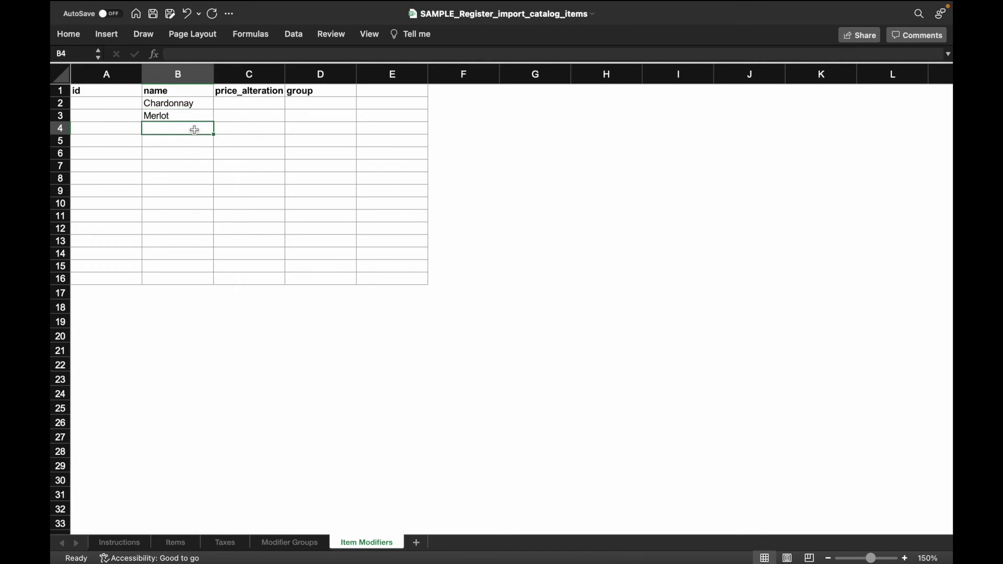
pyautogui.write('Rosé')
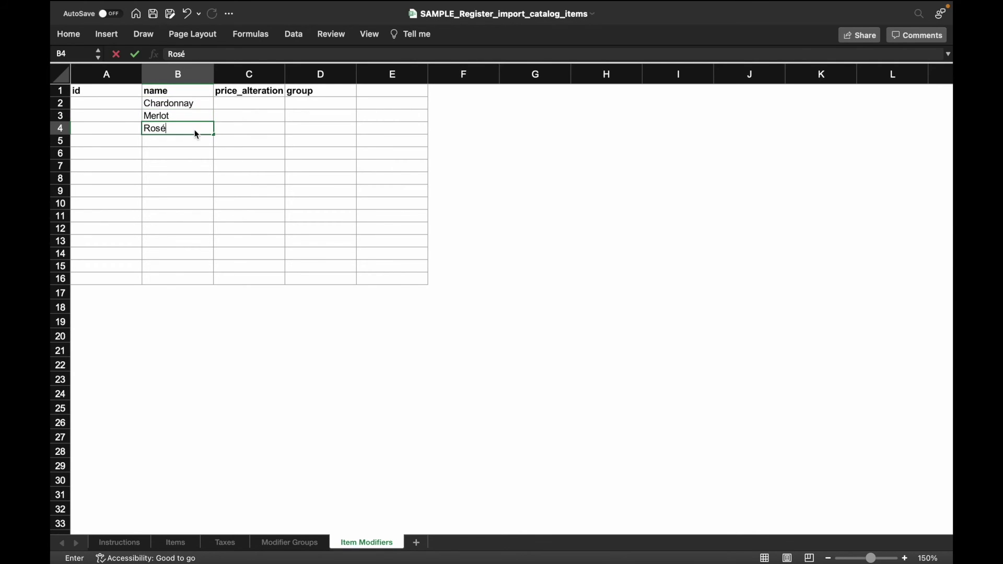
# Step: Give Chardonnay, Merlot and Rosé price alterations of 3, 2 and 1
pyautogui.click(246, 103)
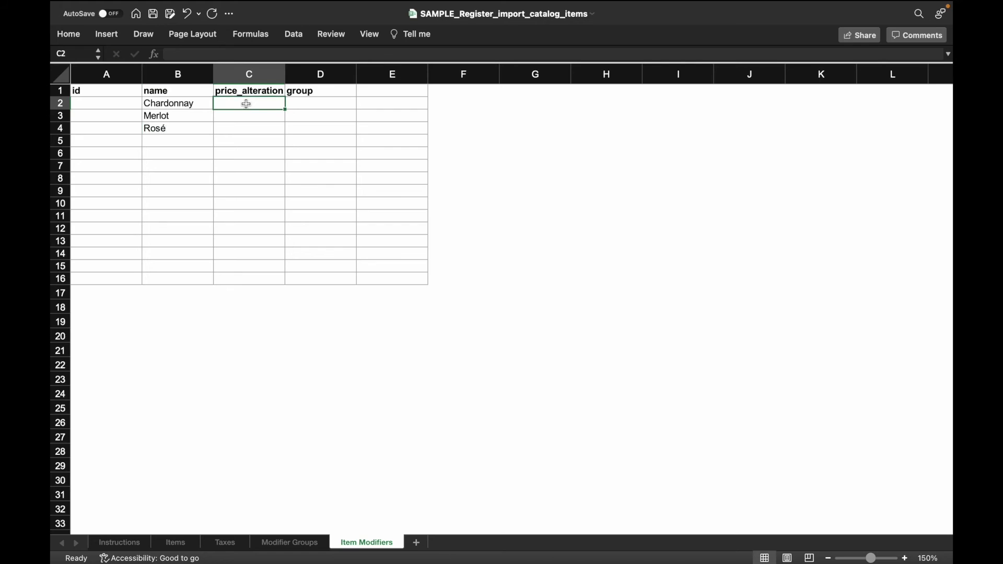
pyautogui.write('3')
pyautogui.press('Return')
pyautogui.write('2')
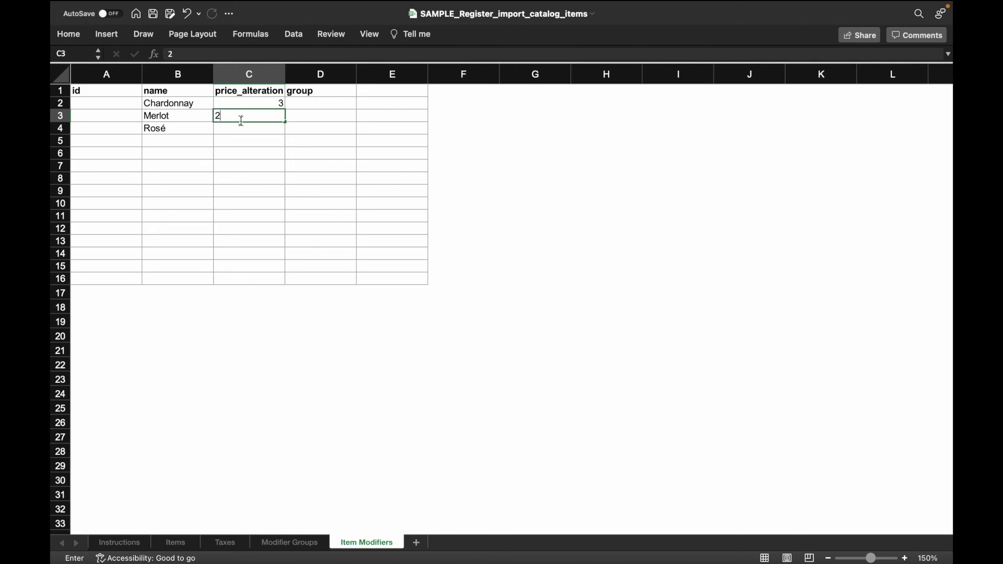
pyautogui.press('Return')
pyautogui.write('1')
# Step: Put all three wines in group Wine Types, using AutoComplete for Merlot and Rosé
pyautogui.click(314, 103)
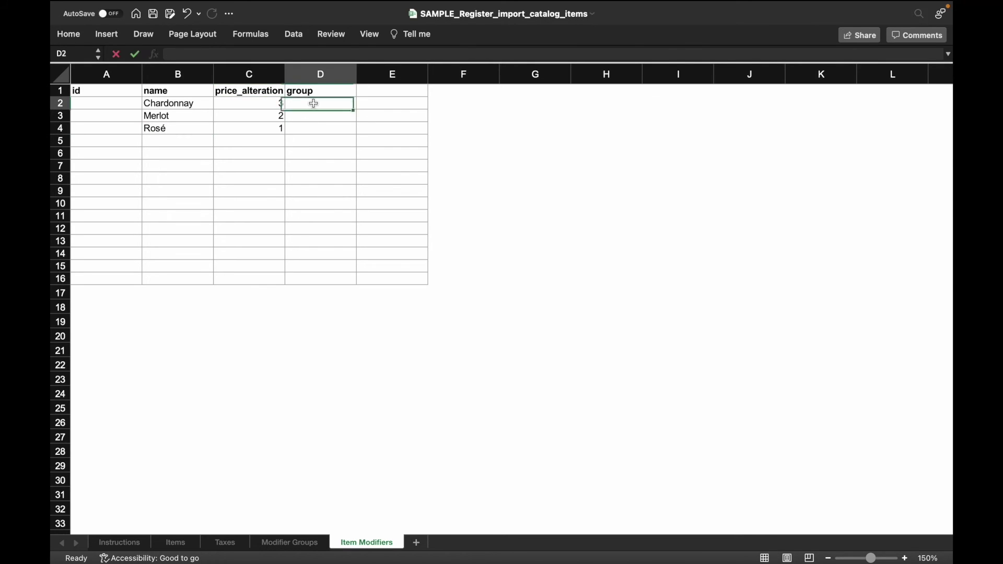
pyautogui.write('Wine Types')
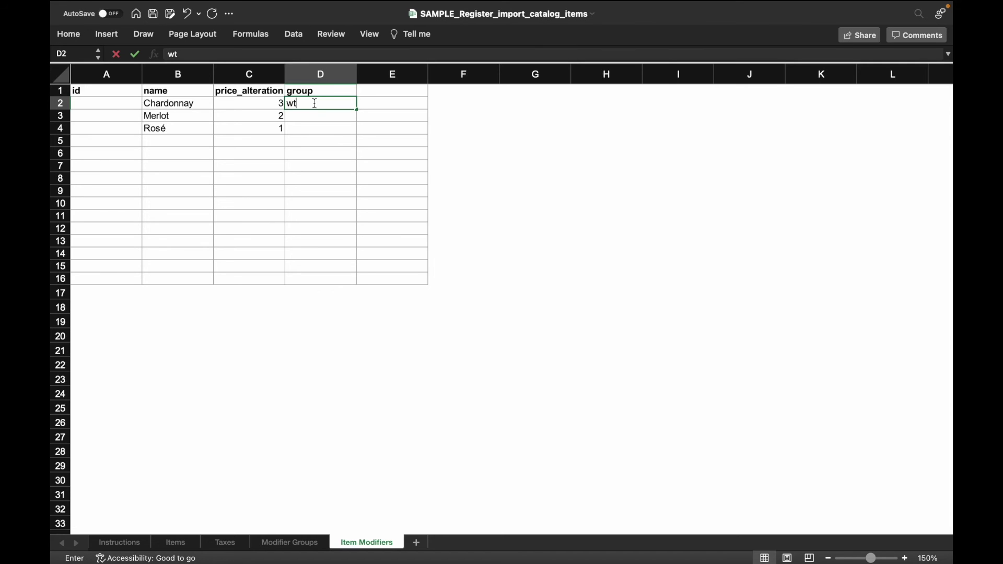
pyautogui.click(310, 120)
pyautogui.write('wine Types')
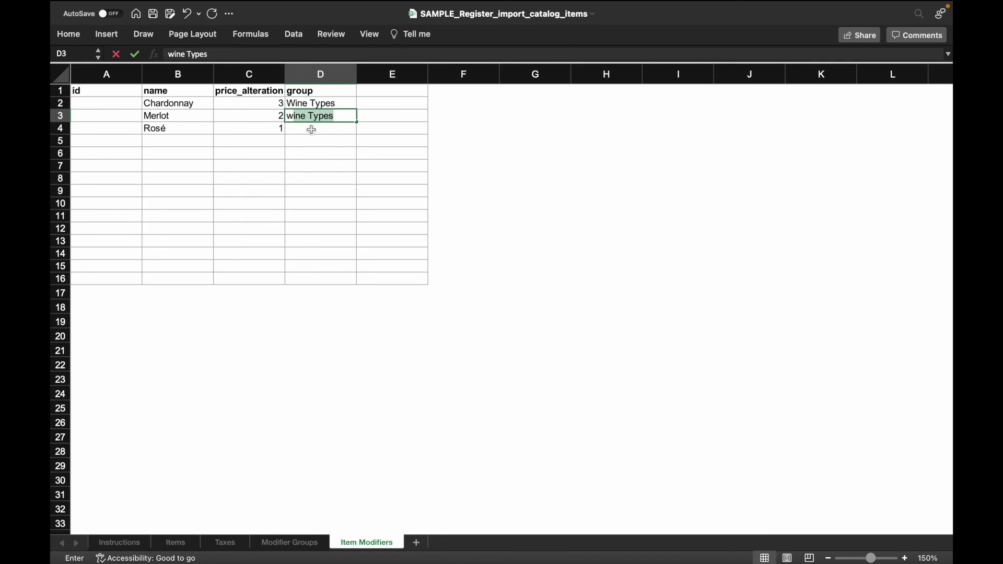
pyautogui.click(310, 128)
pyautogui.write('wine Types')
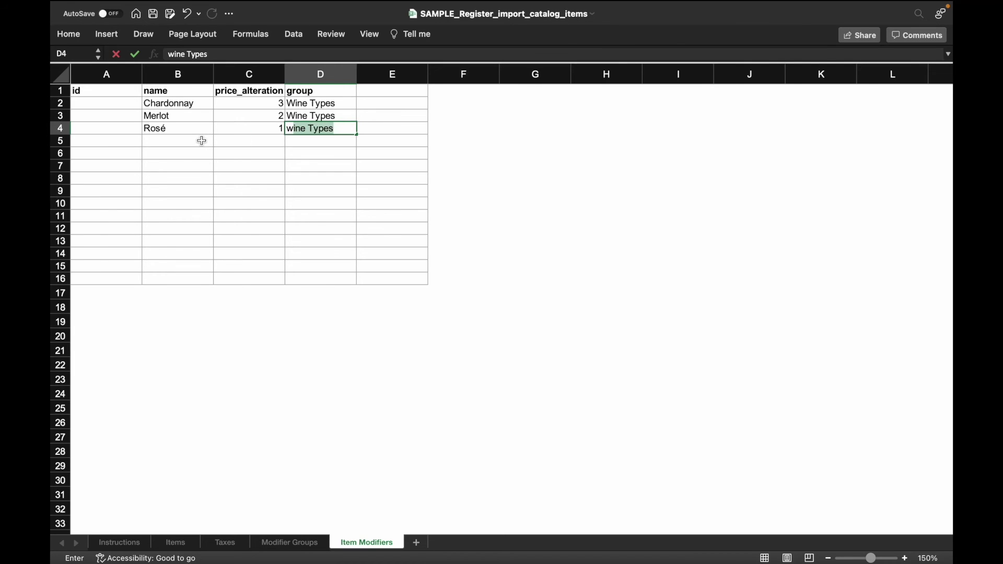
pyautogui.click(202, 141)
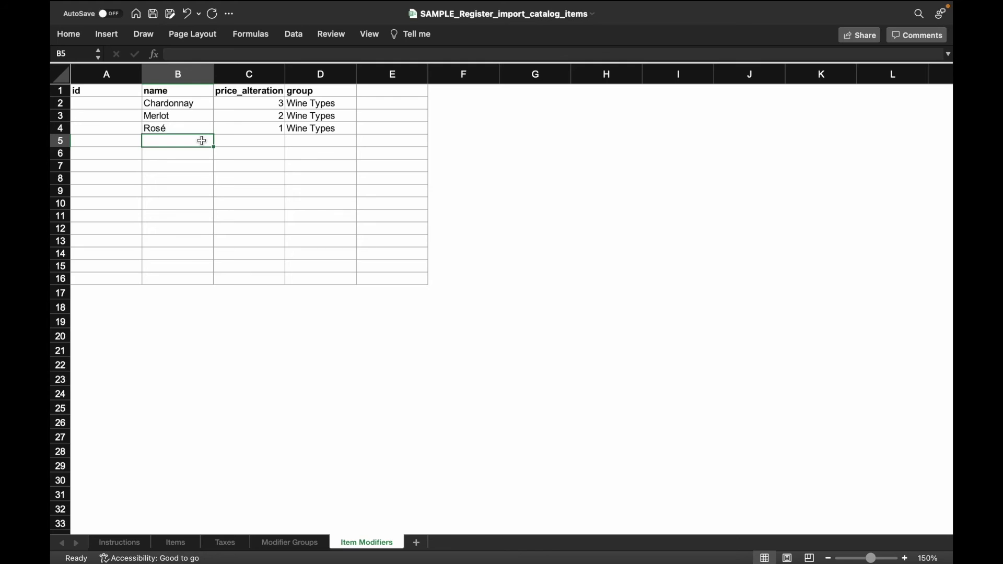
# Step: Enter the modifier names Small, Medium and Large in B5:B7
pyautogui.write('Small')
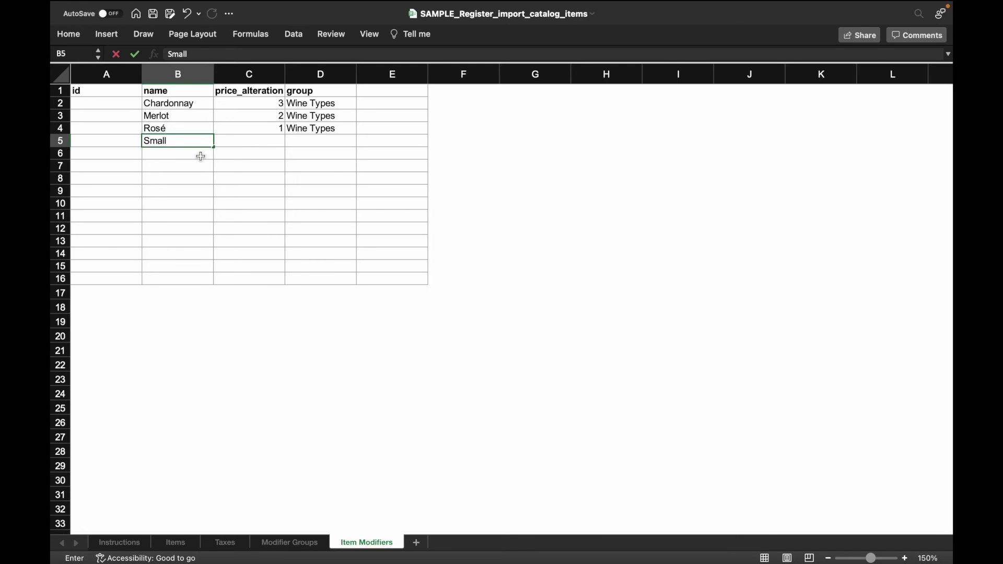
pyautogui.click(201, 155)
pyautogui.write('medium')
pyautogui.press('Return')
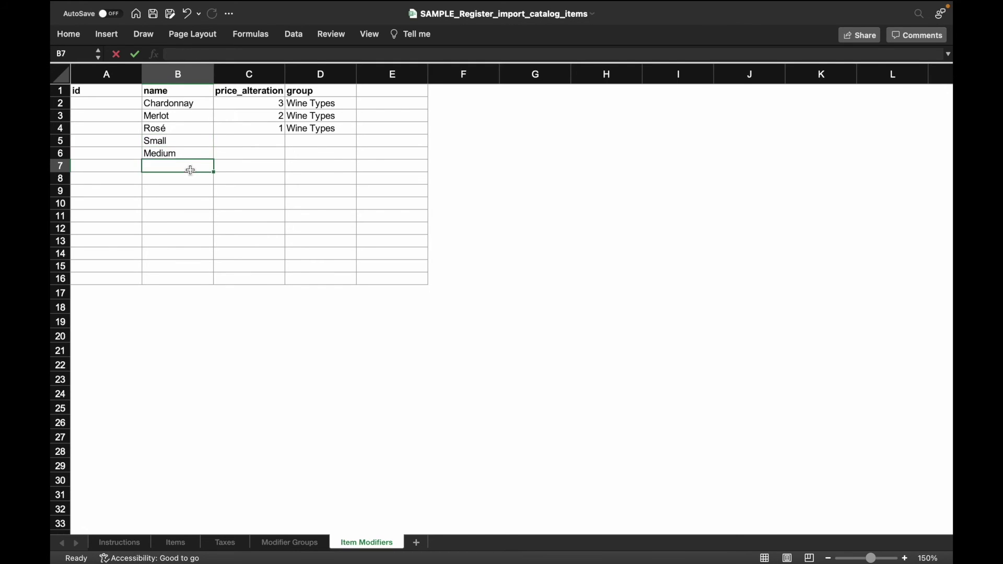
pyautogui.write('large')
# Step: Give Small, Medium and Large price alterations of 0.25, 0.5 and 0.75
pyautogui.click(228, 142)
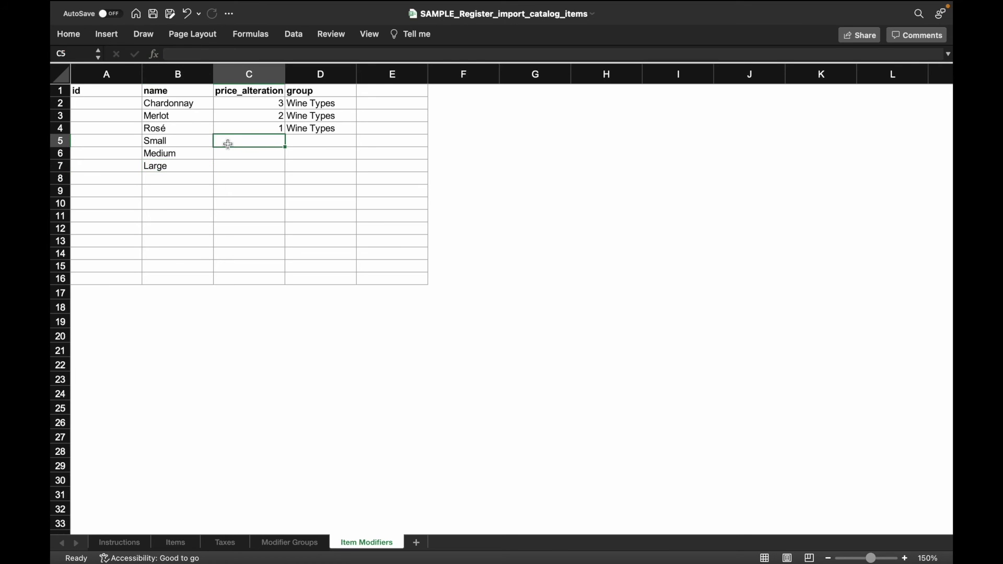
pyautogui.write('.25')
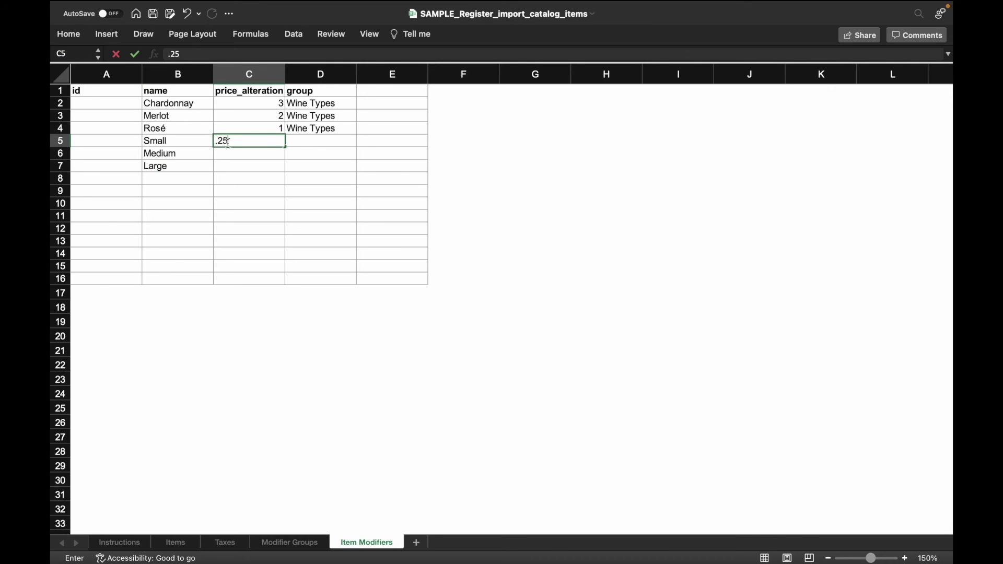
pyautogui.press('Return')
pyautogui.write('.5')
pyautogui.press('Return')
pyautogui.write('.75')
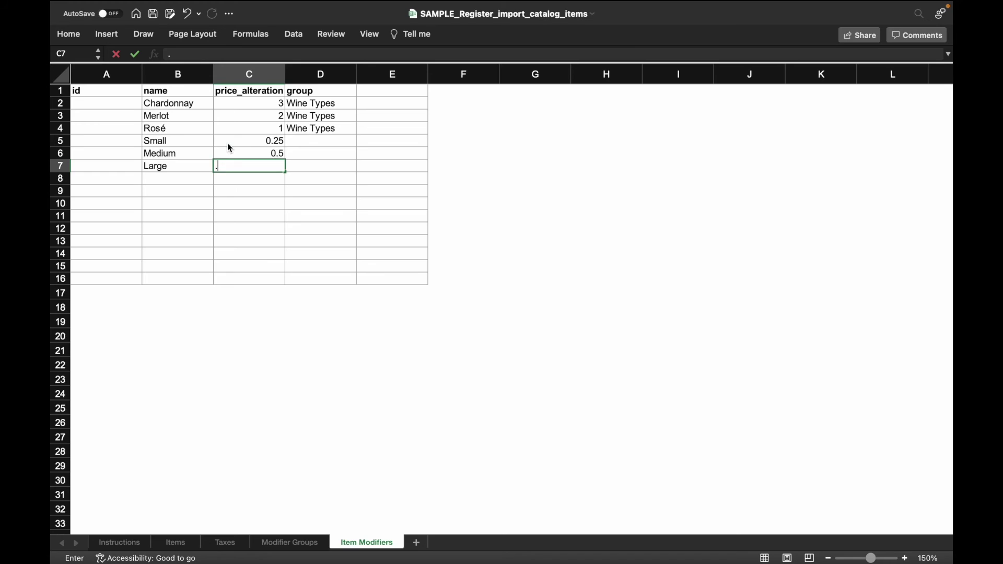
# Step: Set the group of Small, Medium and Large to Clothing Size
pyautogui.click(310, 140)
pyautogui.doubleClick(313, 141)
pyautogui.write('Clothing Size')
pyautogui.click(311, 153)
pyautogui.write('Clothing Size')
pyautogui.click(314, 167)
pyautogui.write('C')
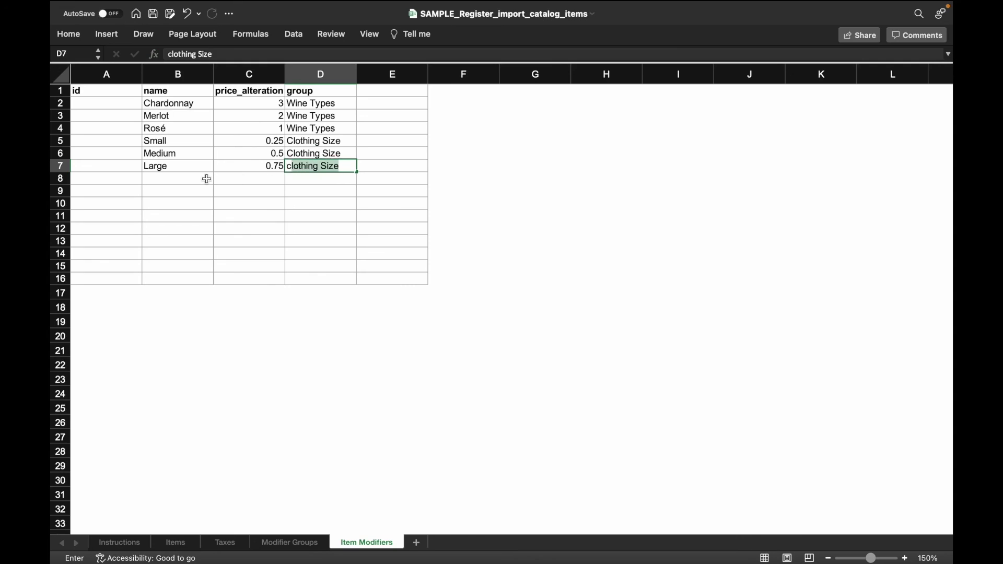
pyautogui.click(196, 181)
# Step: Enter the modifier names Black, White and Red in B8:B10
pyautogui.write('Black')
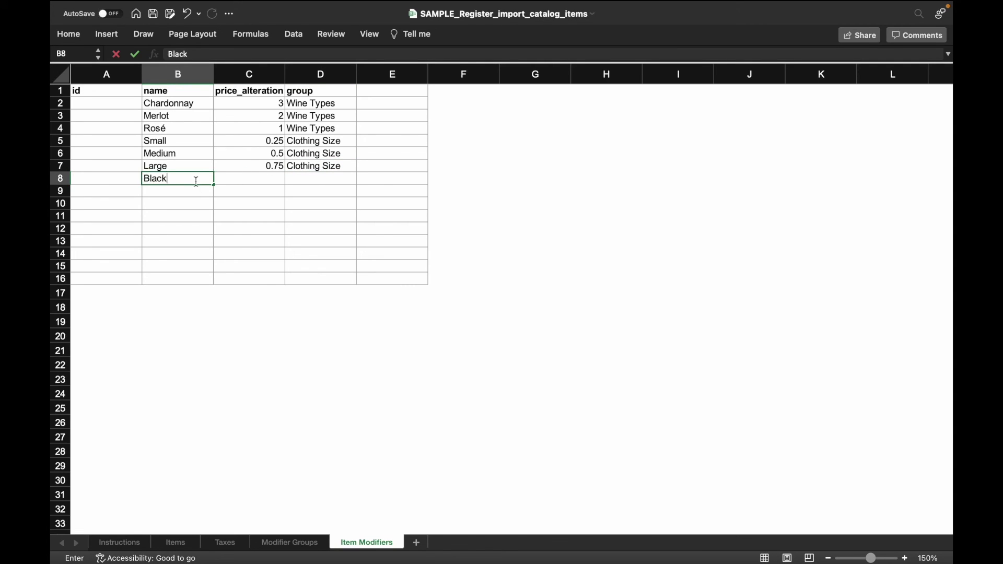
pyautogui.click(194, 191)
pyautogui.write('White')
pyautogui.click(179, 204)
pyautogui.write('Red')
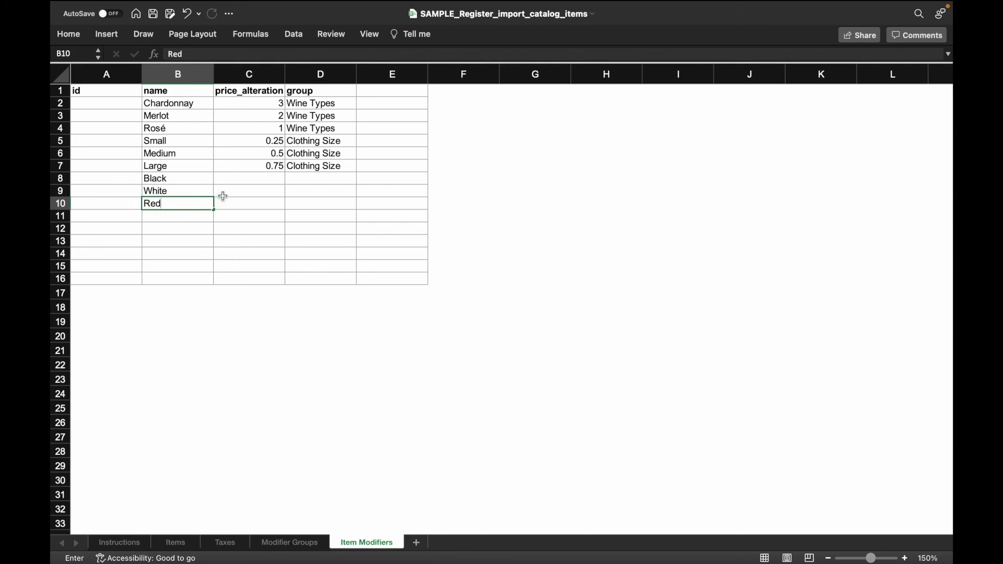
# Step: Give Black, White and Red a price alteration of 0 in C8:C10
pyautogui.click(244, 180)
pyautogui.write('0')
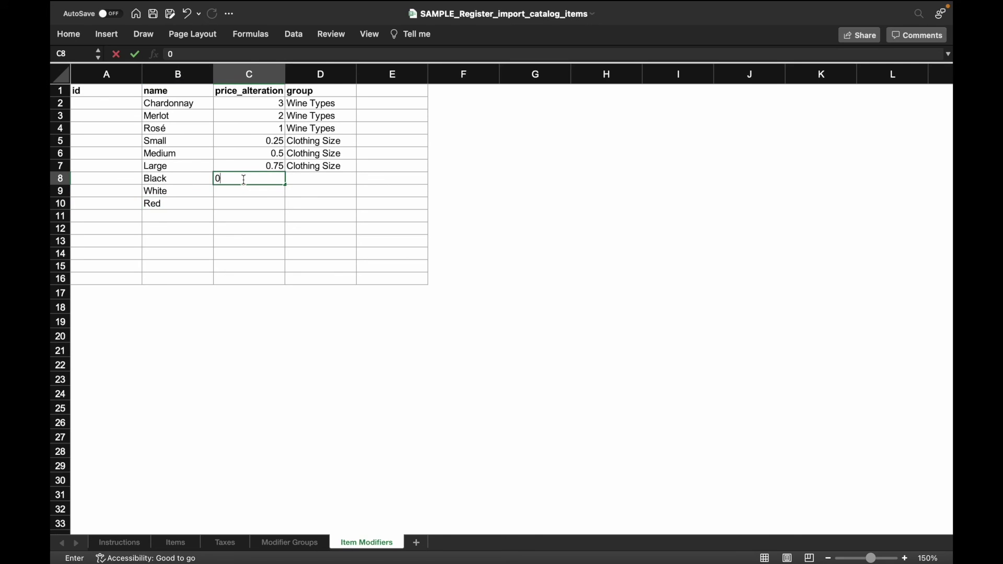
pyautogui.press('Return')
pyautogui.write('0')
pyautogui.press('Return')
pyautogui.write('0')
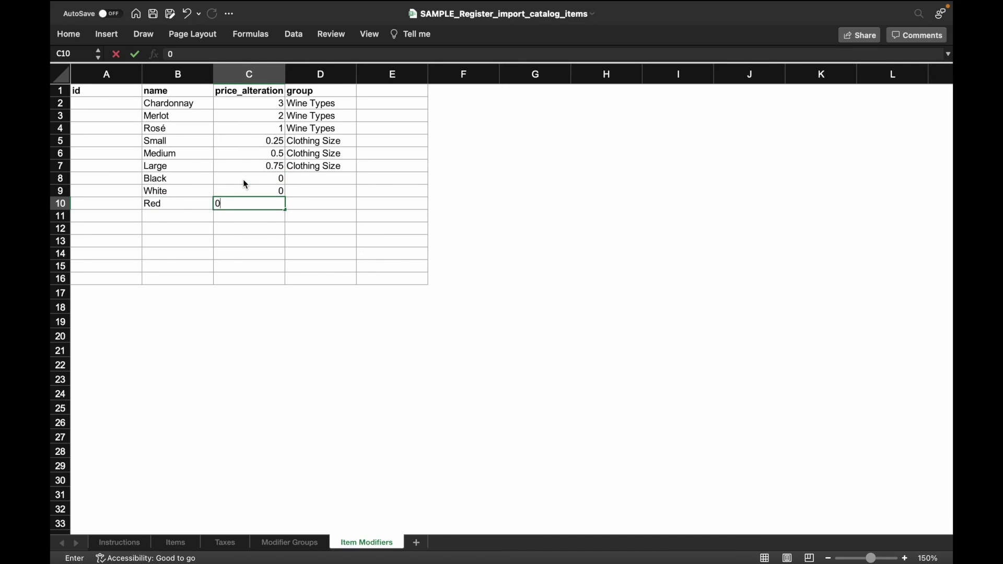
# Step: Assign all three modifiers to the T-Shirt Color group in D8:D10 and save the workbook
pyautogui.click(306, 178)
pyautogui.write('T-Shirt Color')
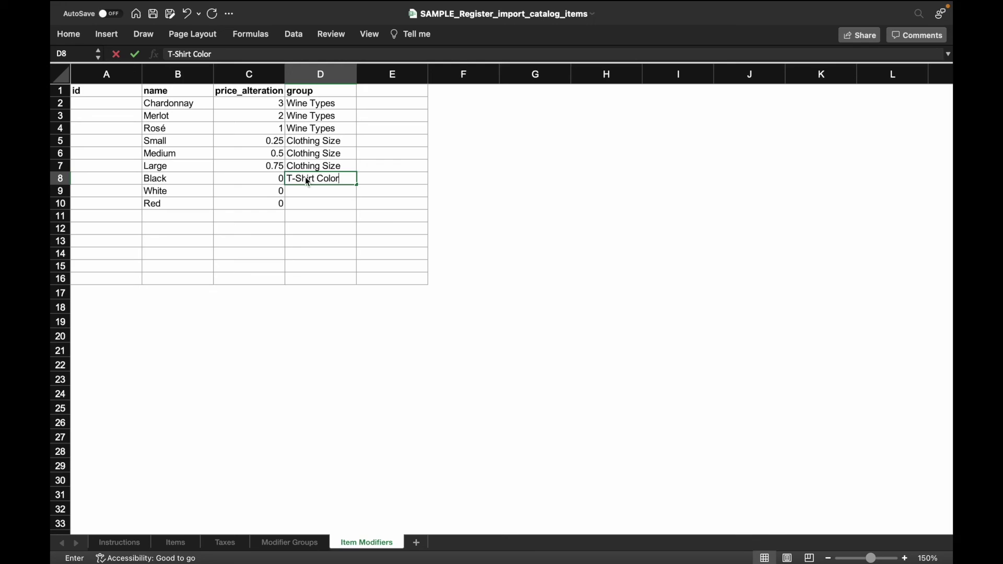
pyautogui.click(305, 190)
pyautogui.write('t-Shirt Color')
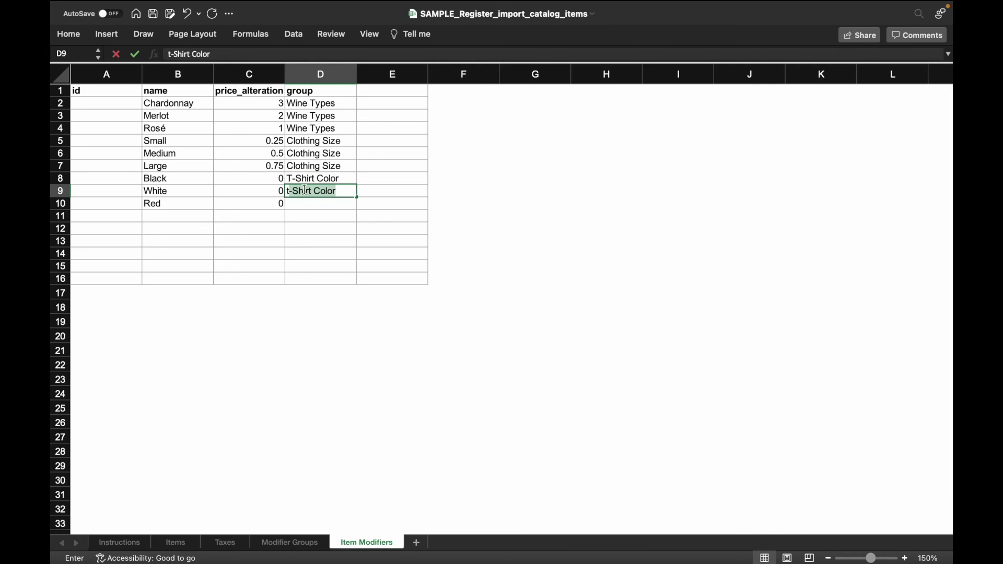
pyautogui.click(305, 204)
pyautogui.write('t-Shirt Color')
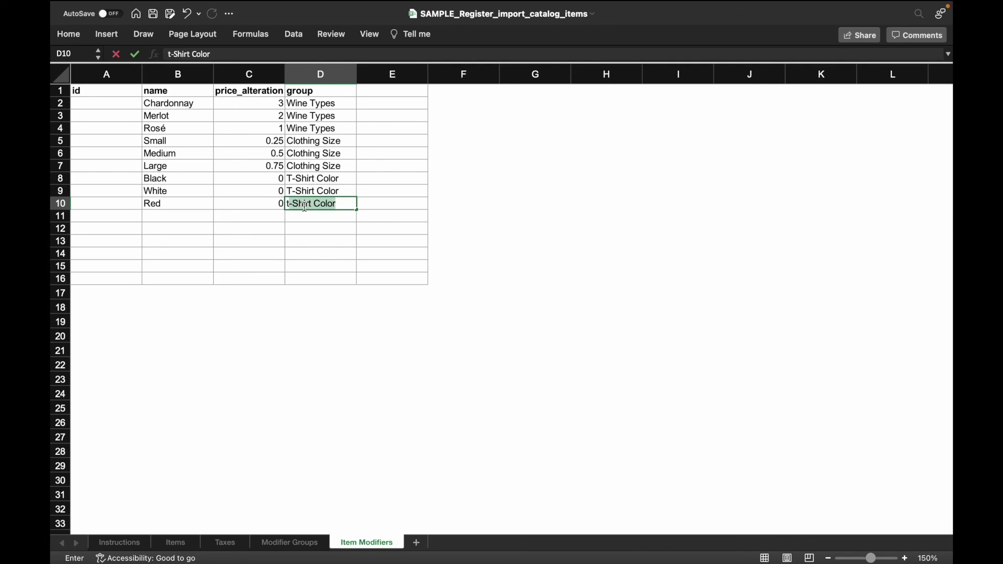
pyautogui.press('Return')
pyautogui.press('super+s')
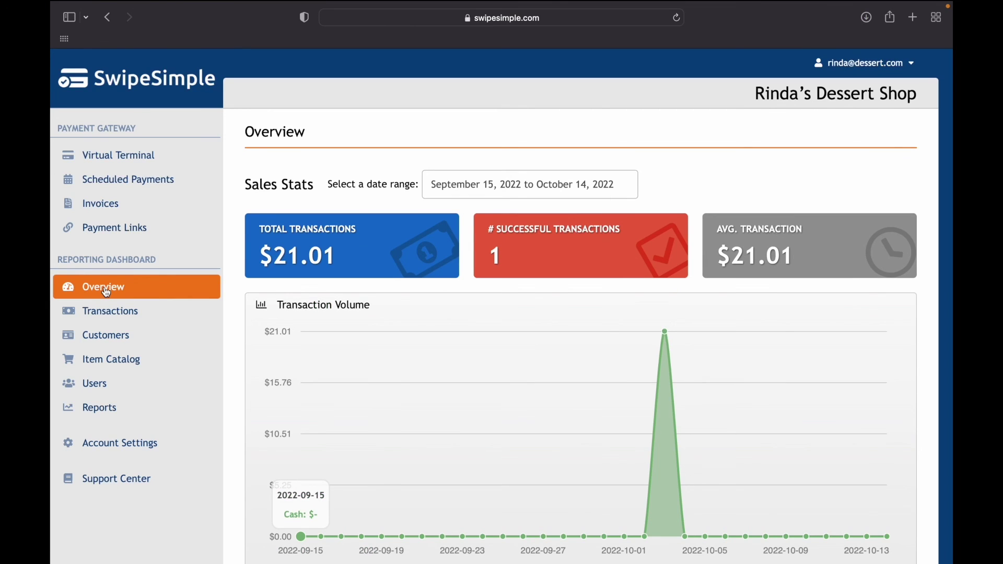
# Step: Upload SAMPLE_Register_import_catalog_items.xlsx through Import Items on the Item Catalog page
pyautogui.click(108, 359)
pyautogui.click(386, 197)
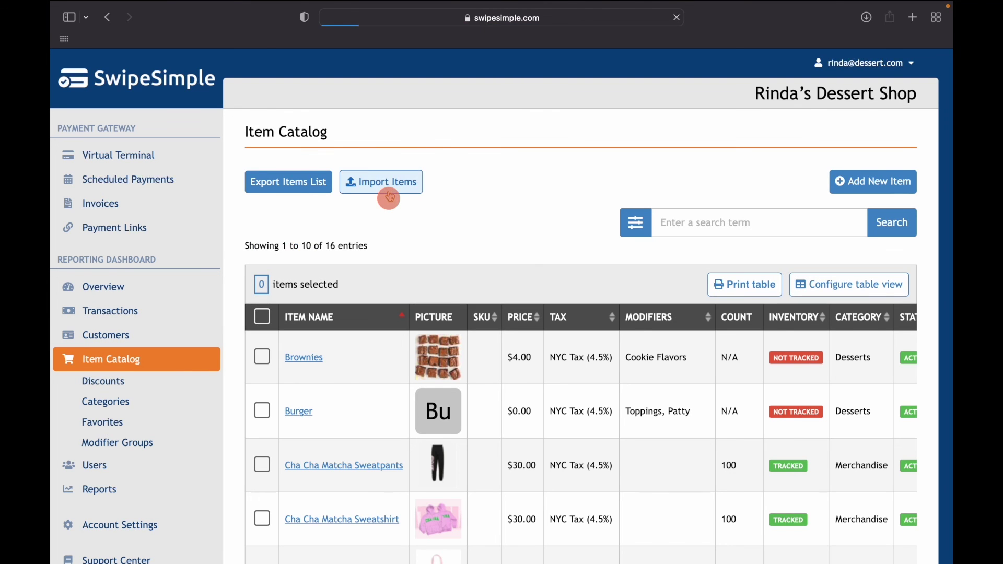
pyautogui.click(306, 233)
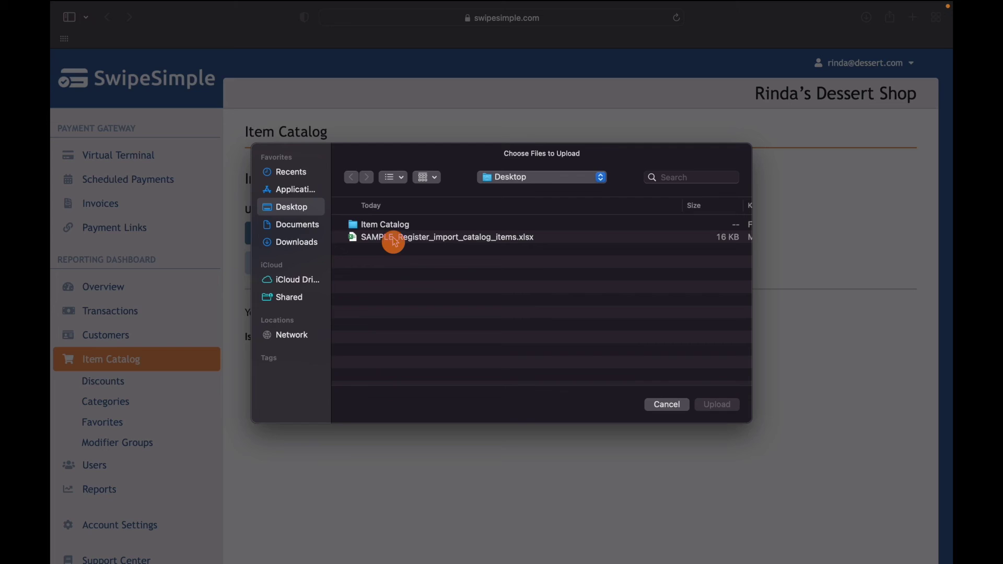
pyautogui.doubleClick(392, 238)
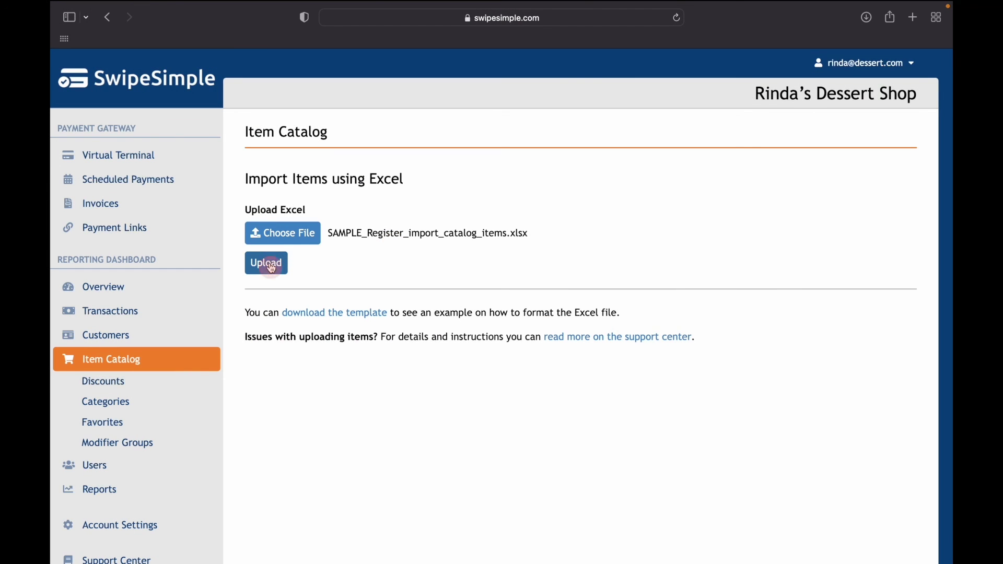
pyautogui.click(273, 266)
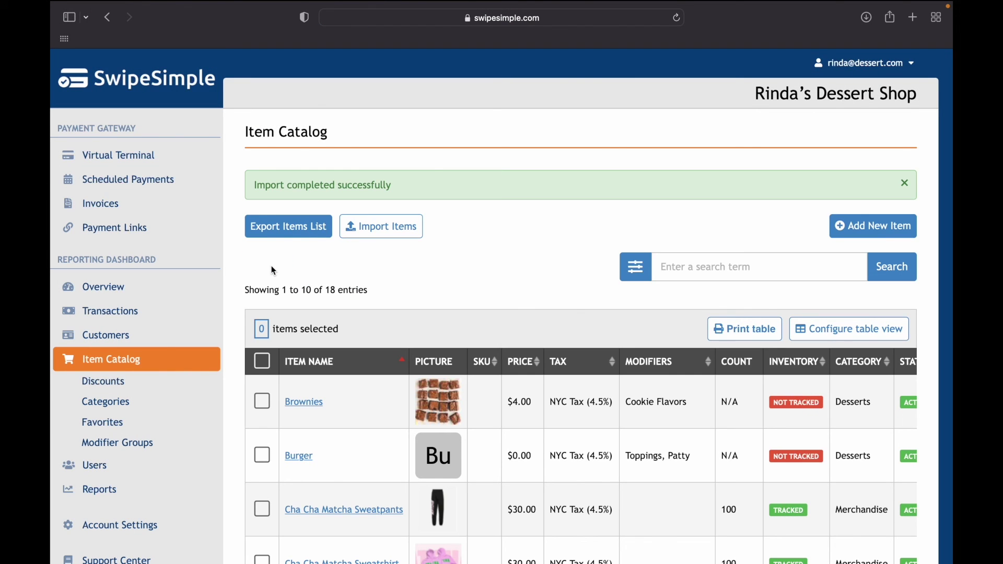